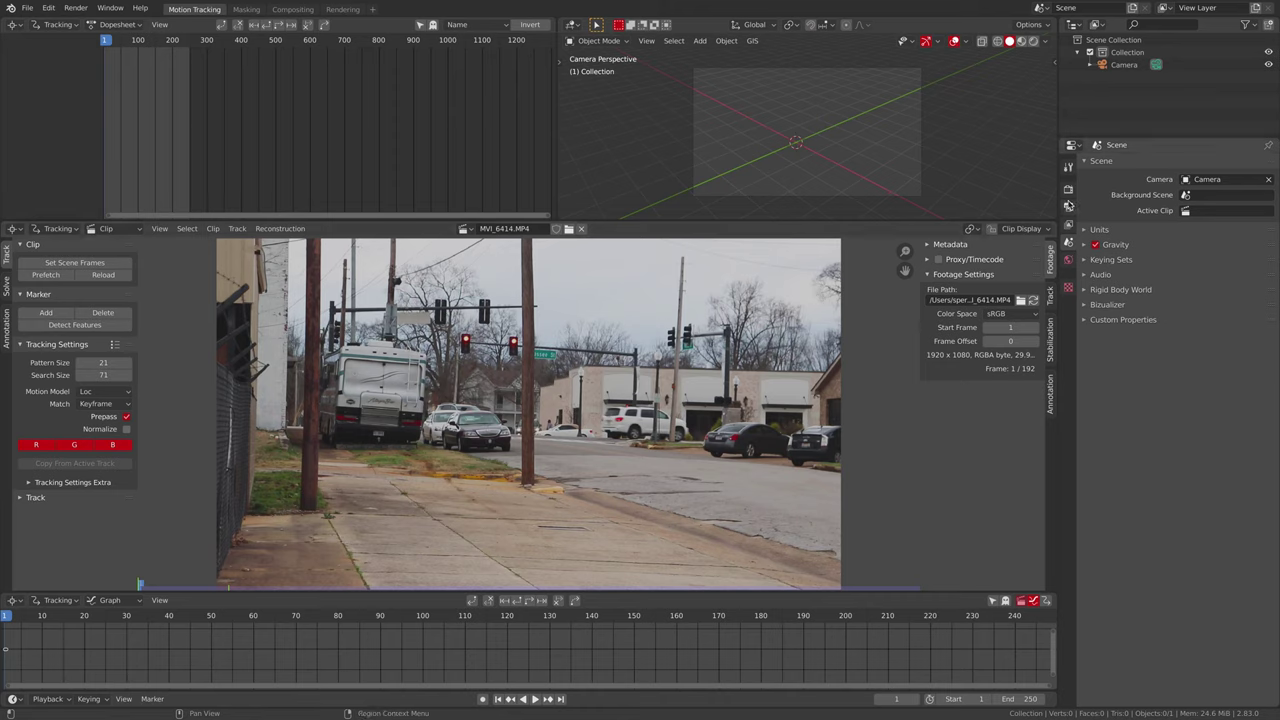
Set the scene's colour management View Transform to Standard in the render settings.
left_click(1068, 190)
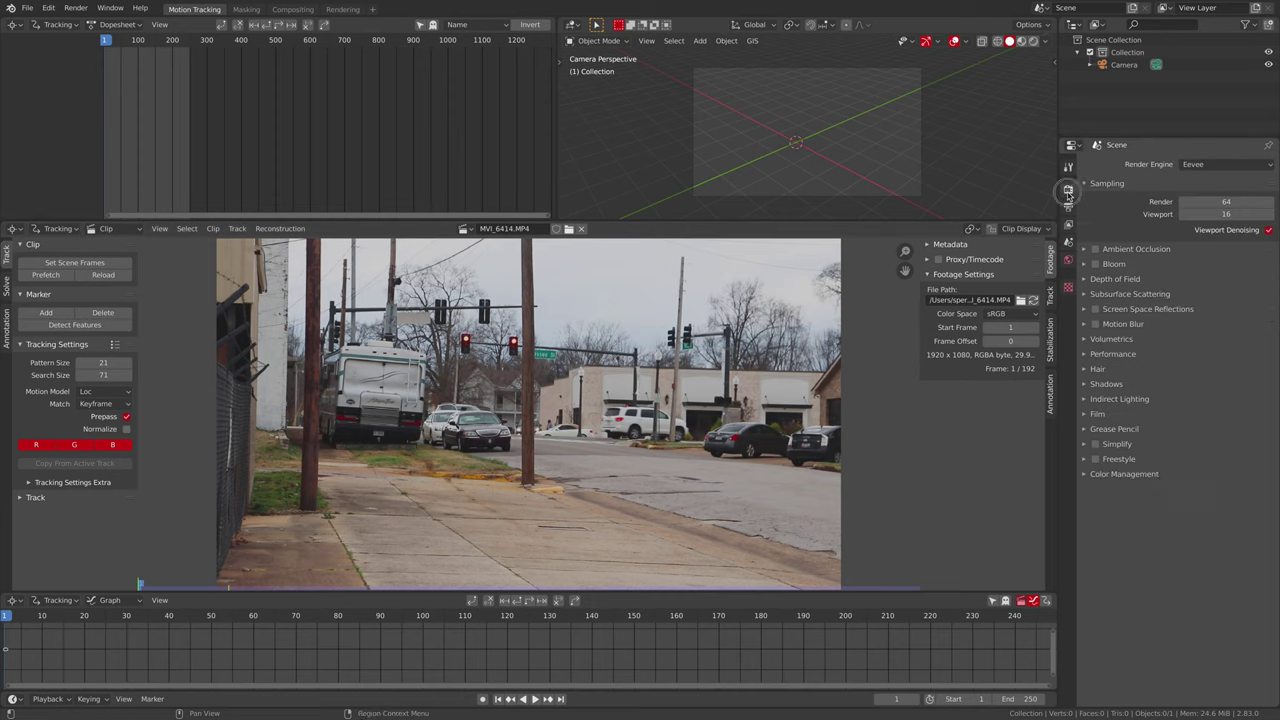
left_click(1146, 475)
left_click(1197, 515)
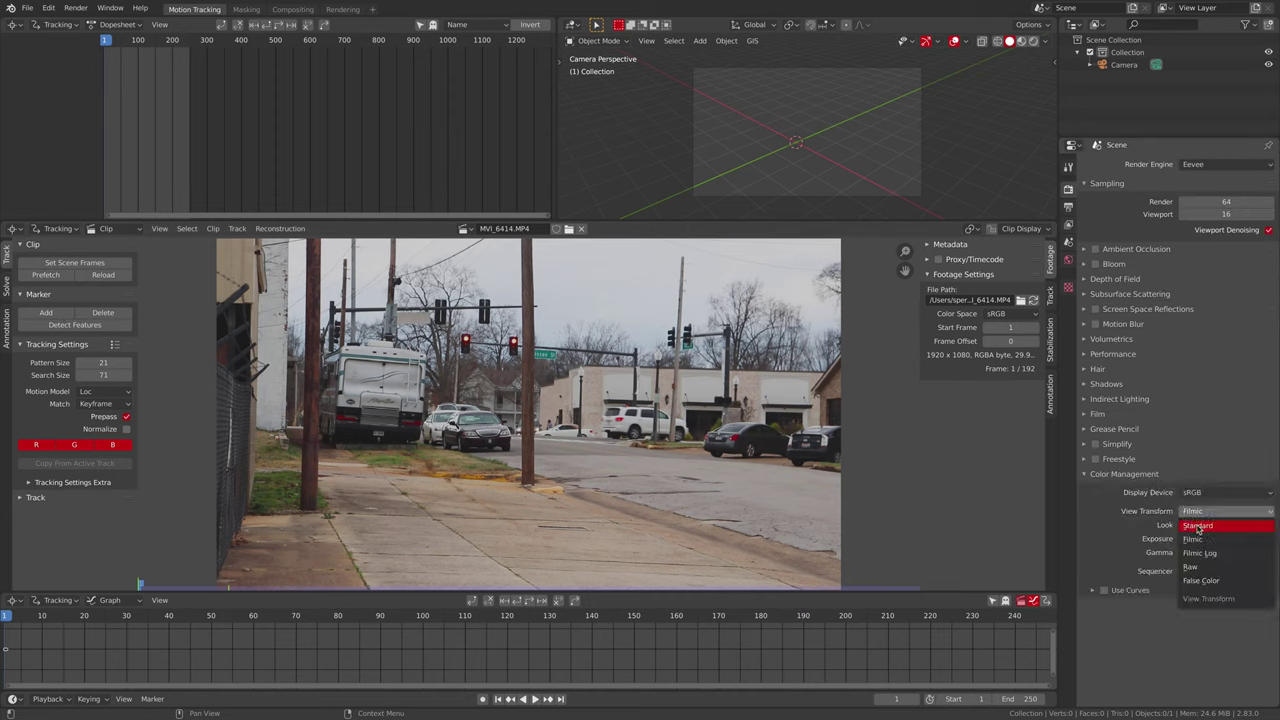
left_click(1196, 525)
left_click(1110, 476)
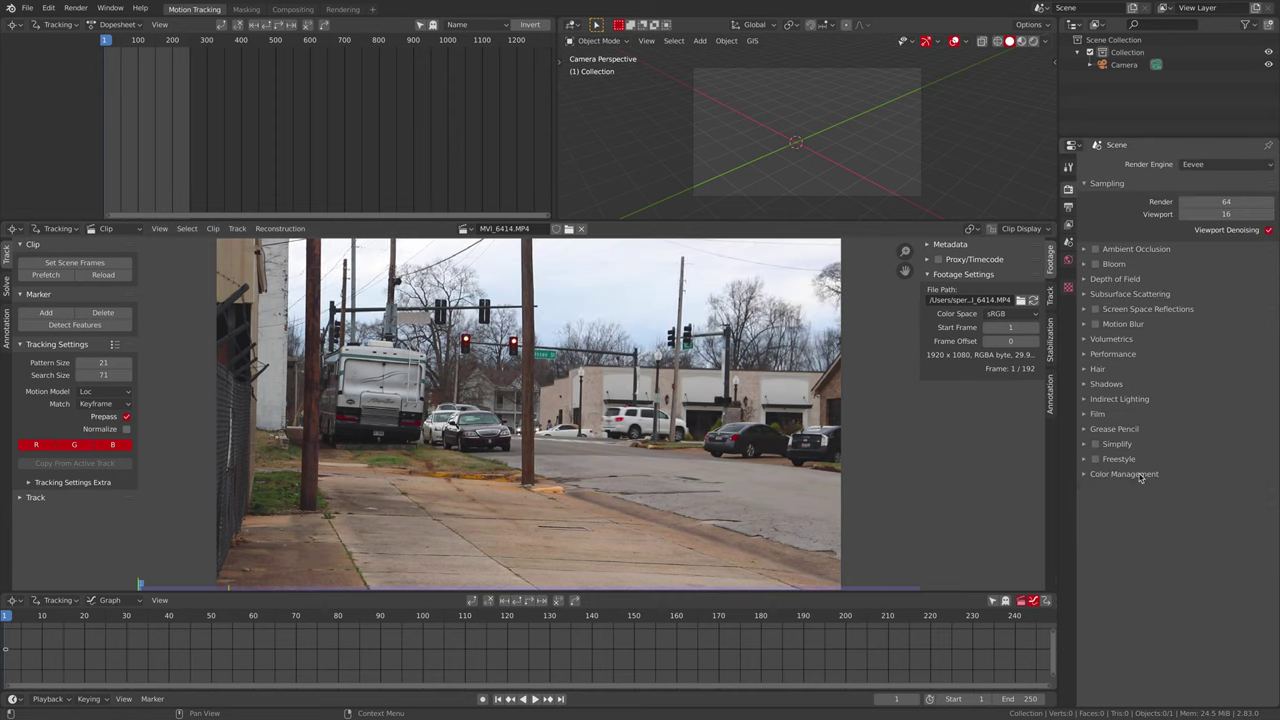
left_click(1139, 475)
left_click(1205, 511)
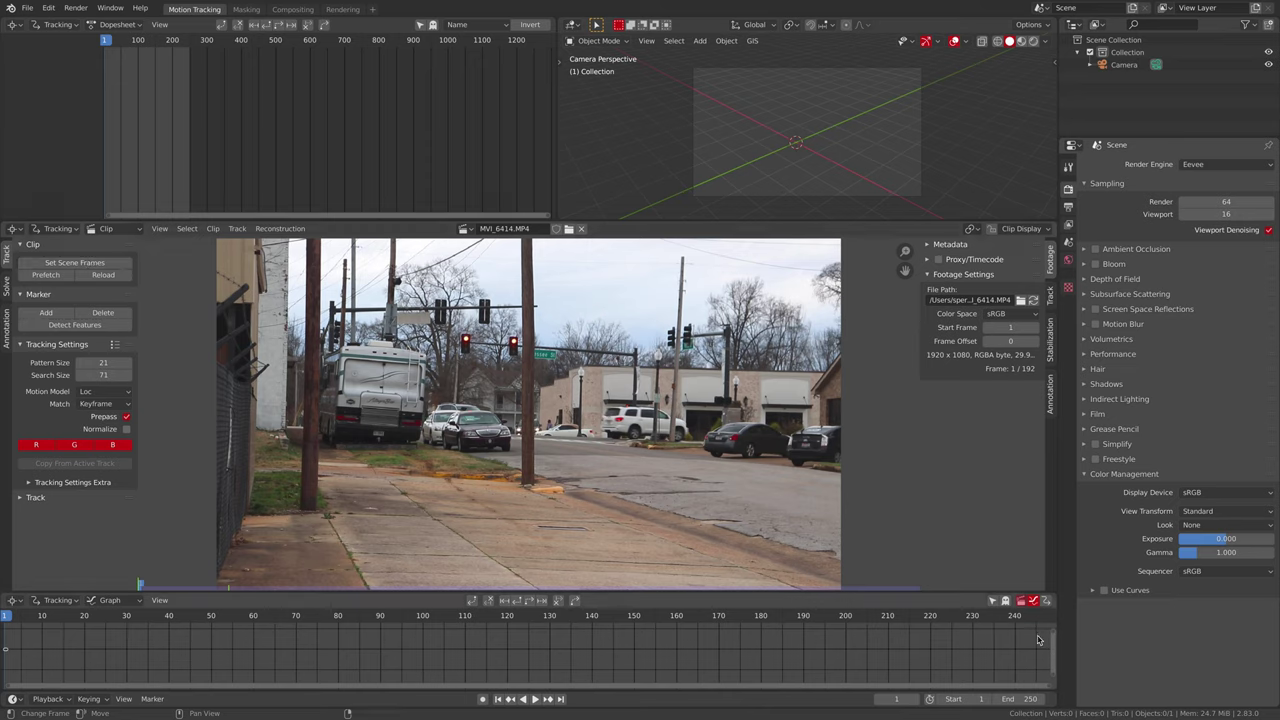
Match the scene's frame range to the clip and prefetch the clip's frames into memory.
left_click(100, 263)
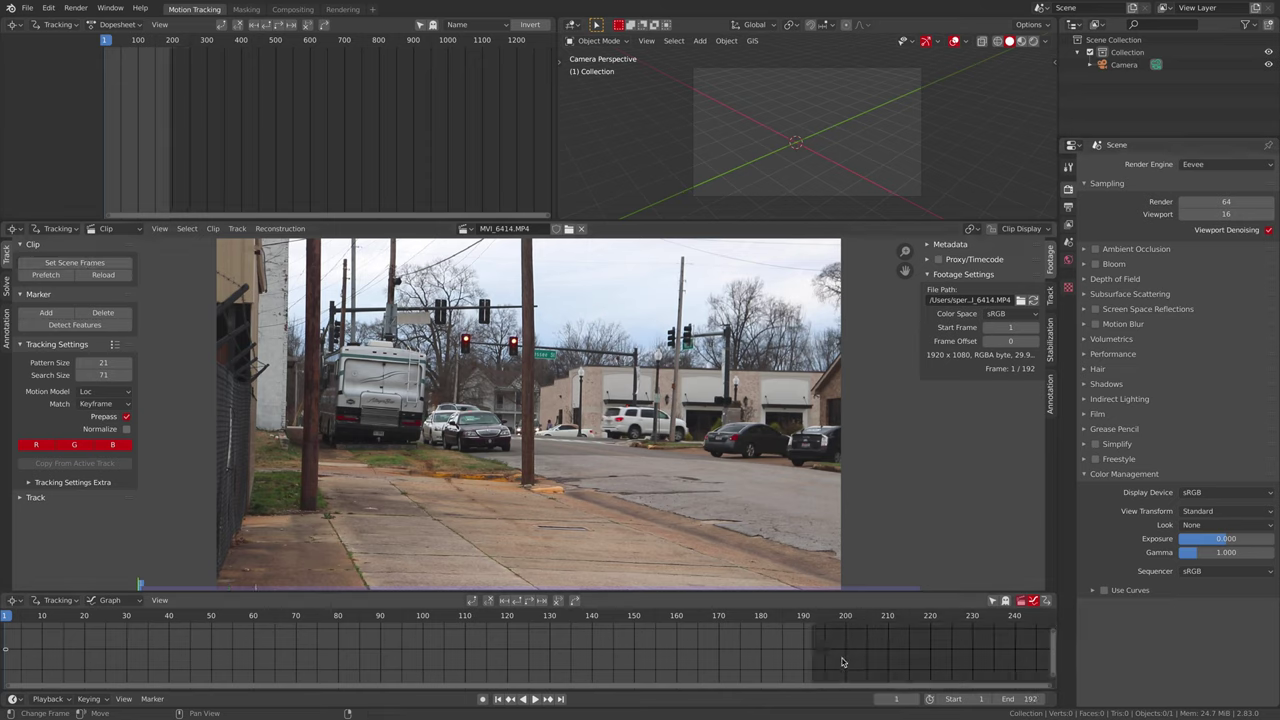
scroll(462, 675, "up", 3)
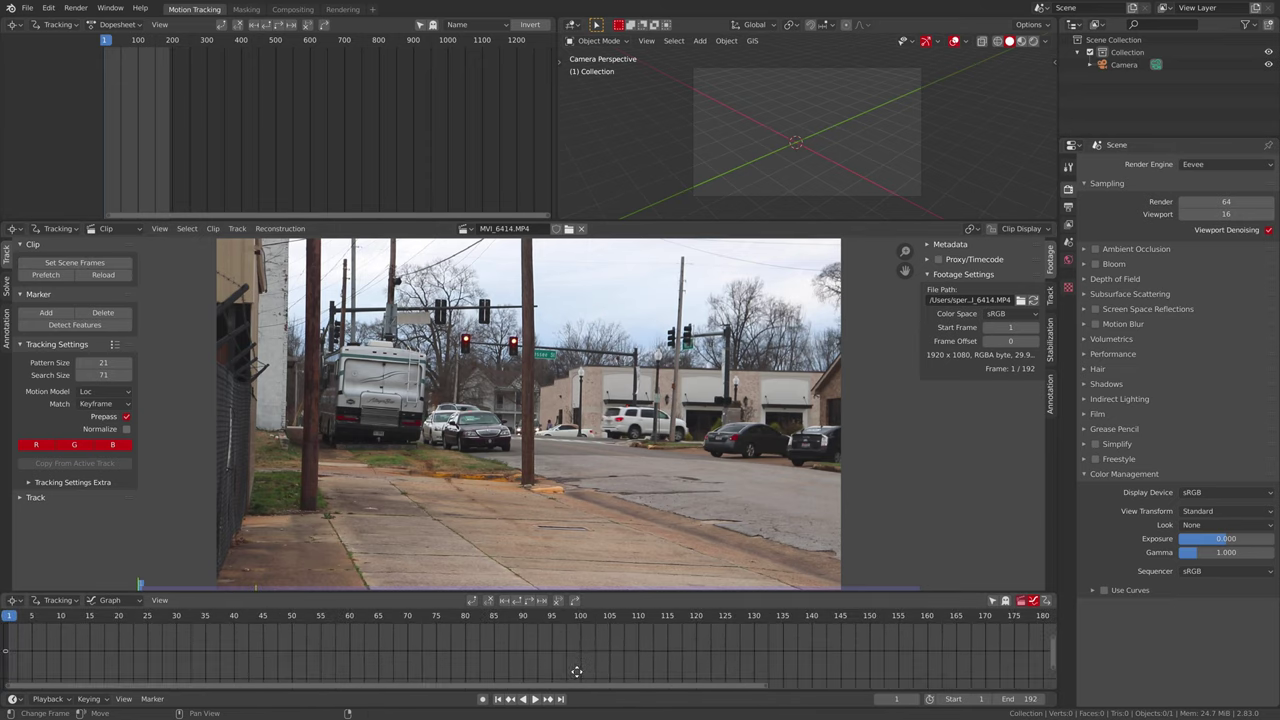
scroll(514, 671, "down", 2, "ctrl")
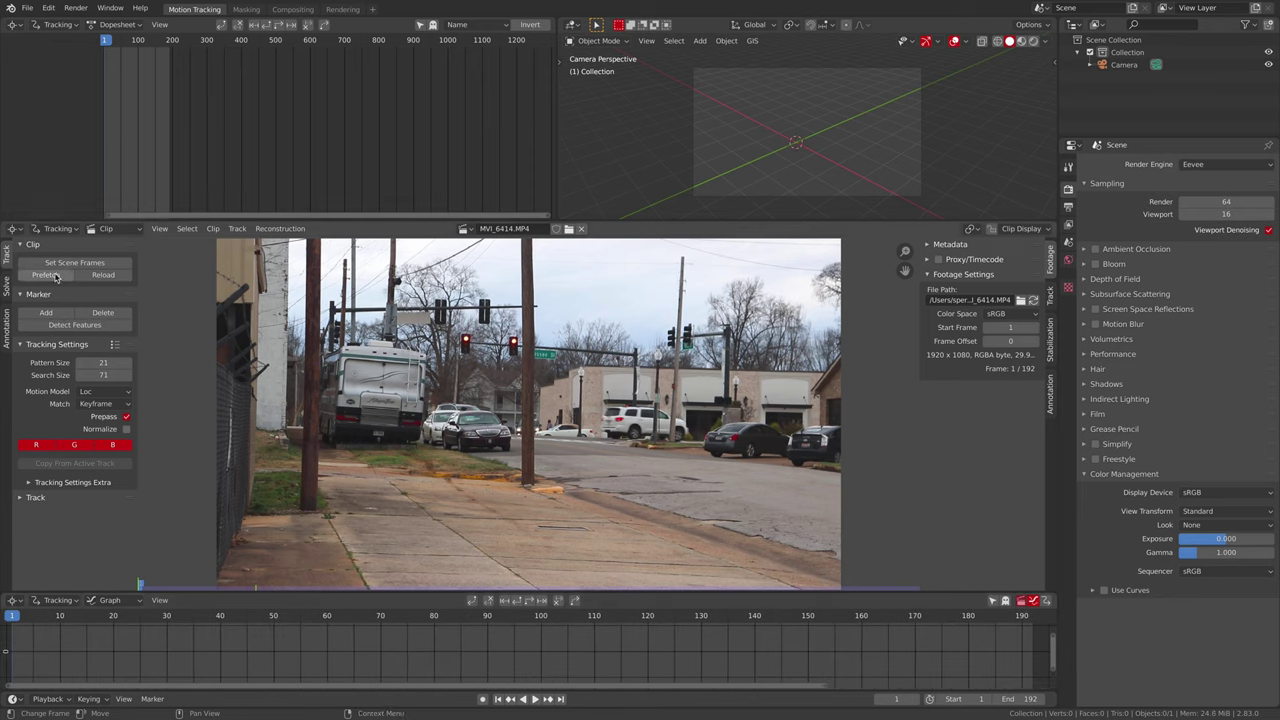
key("p")
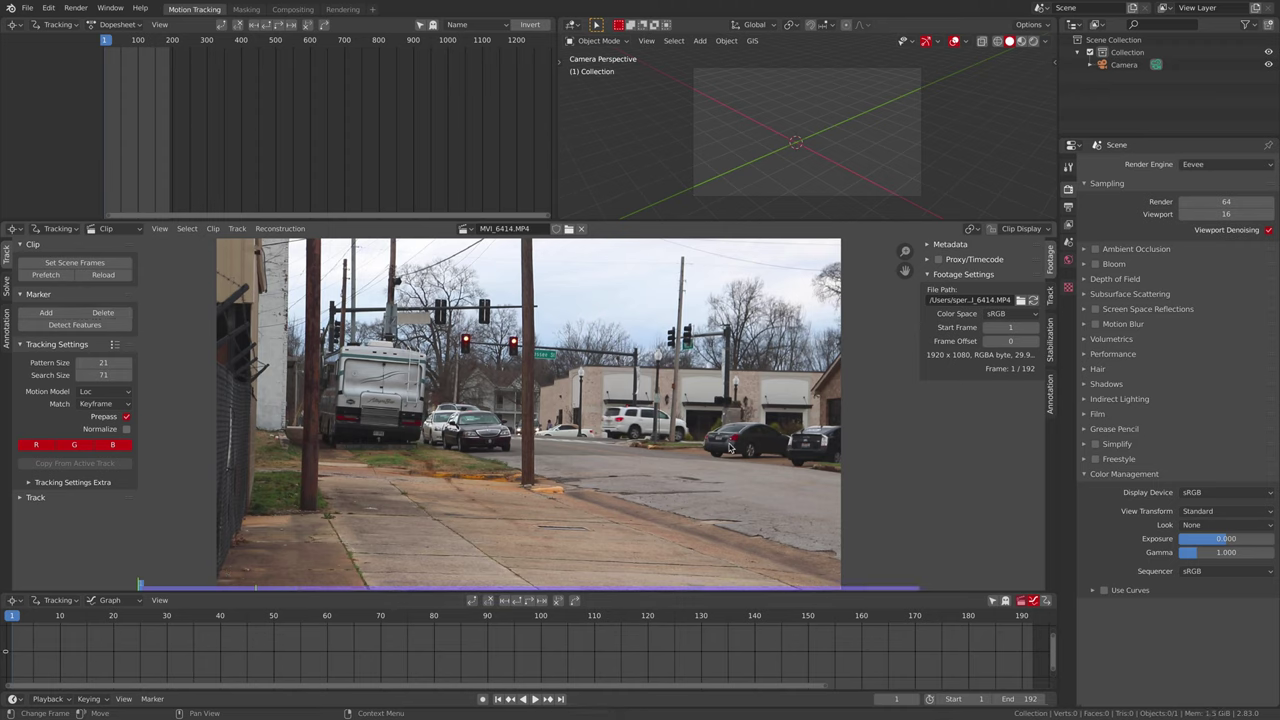
Check the Memory Cache Limit in the system preferences, then preview the cached clip's playback.
key("super+comma")
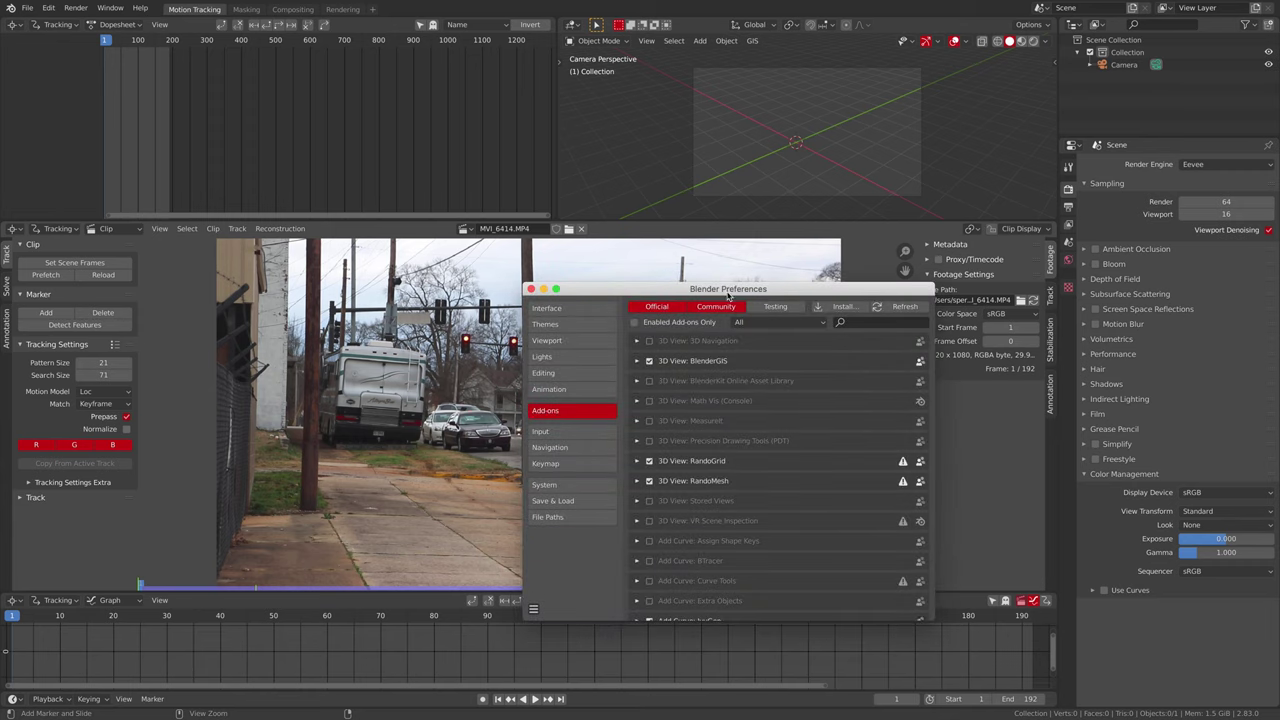
left_click_drag(727, 293, 860, 109)
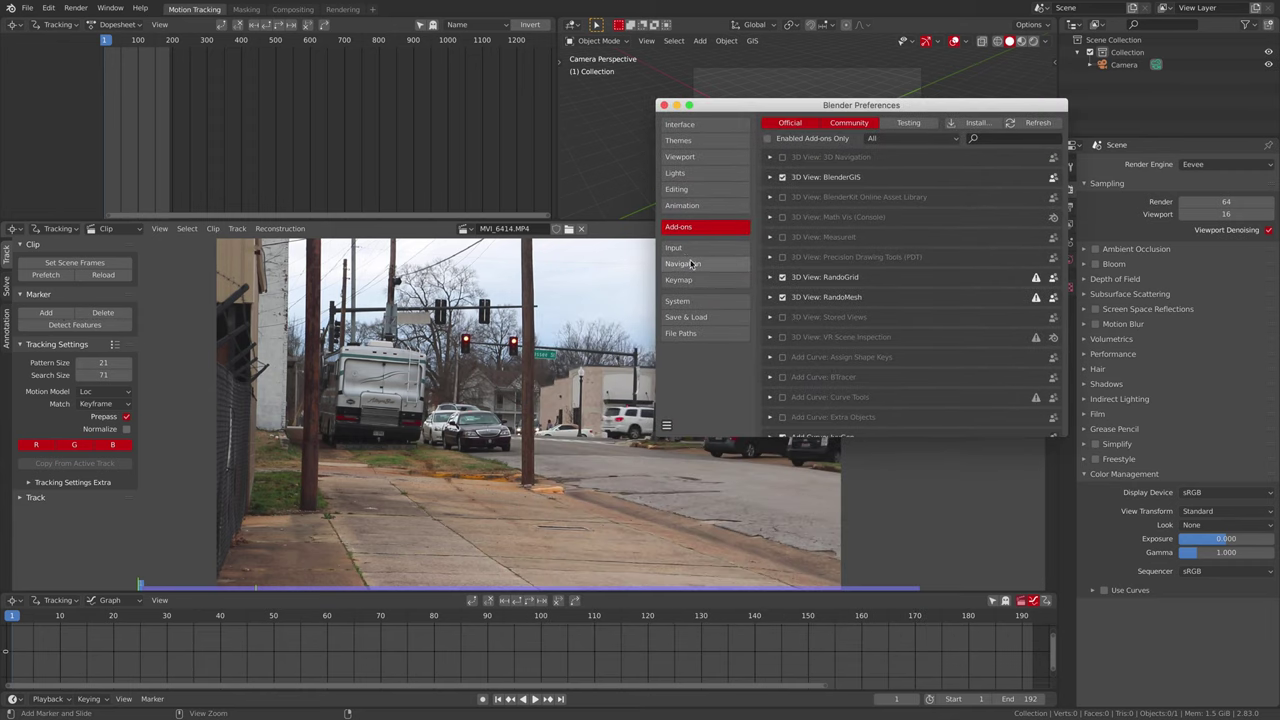
left_click(695, 301)
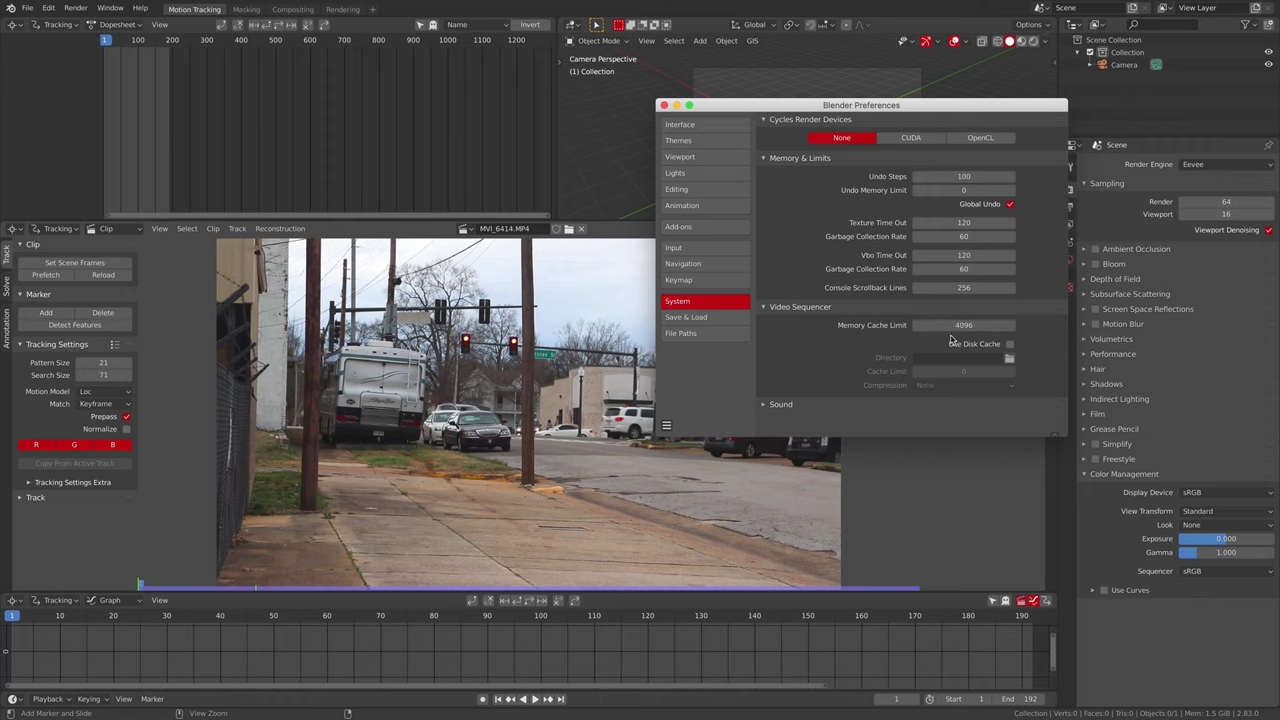
left_click(663, 104)
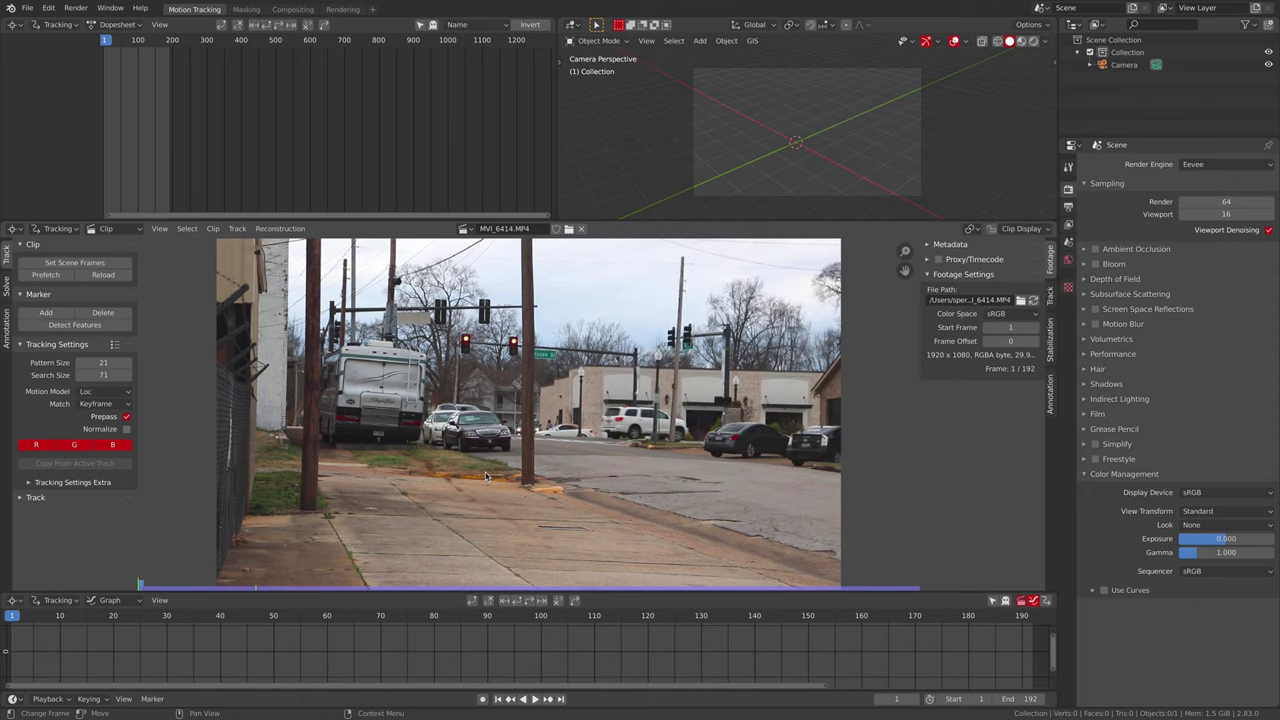
key("space")
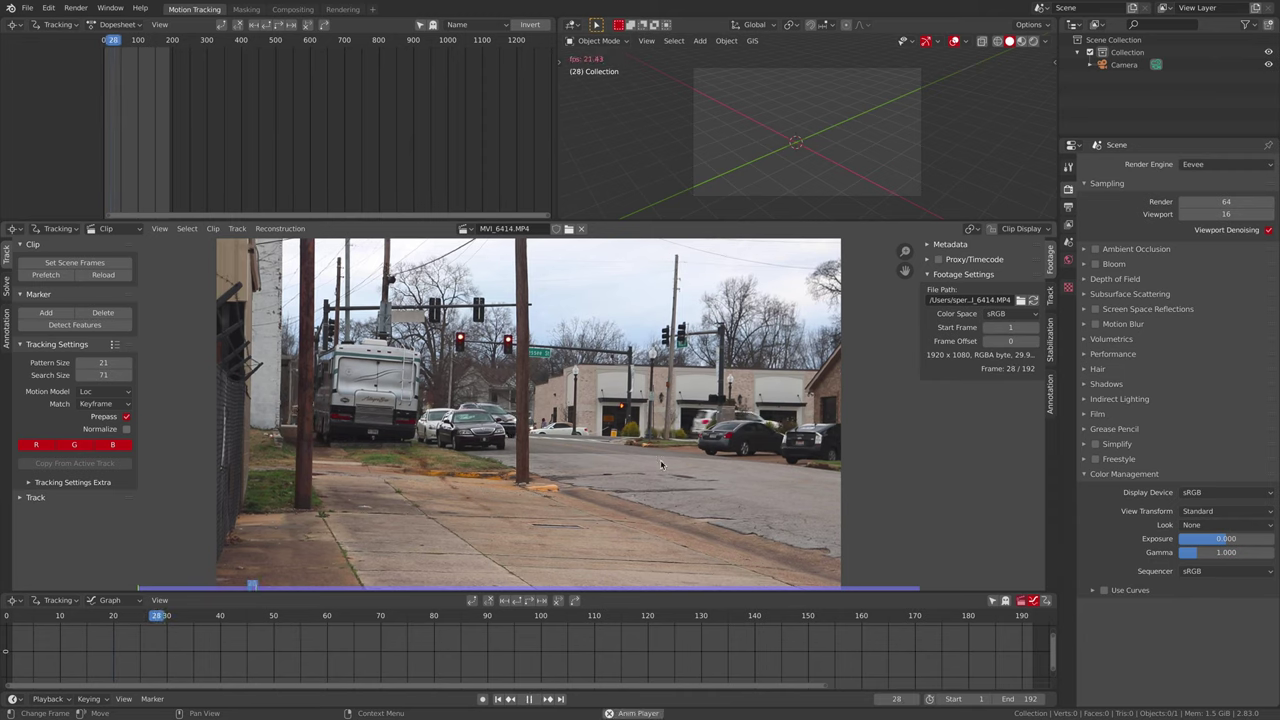
key("Escape")
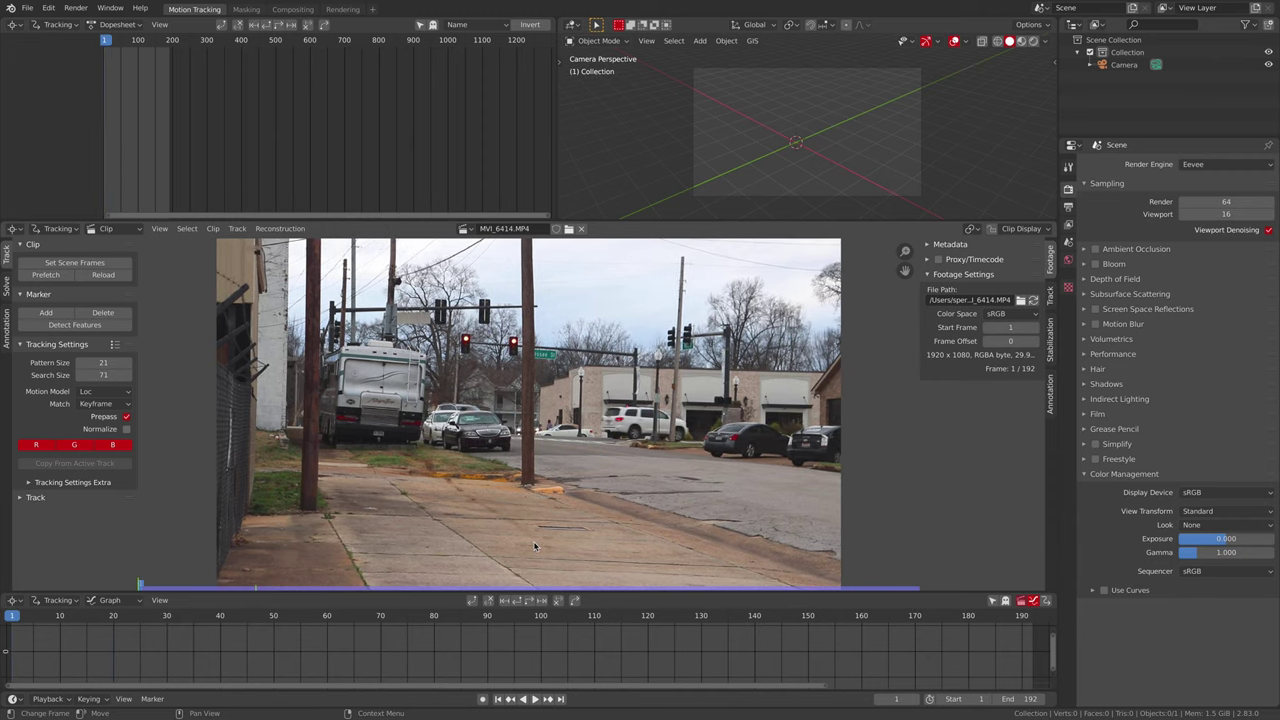
Add a tracking marker on the left tip of the dark slot in the sidewalk and fine-tune its position on frame 1.
scroll(534, 546, "up", 8)
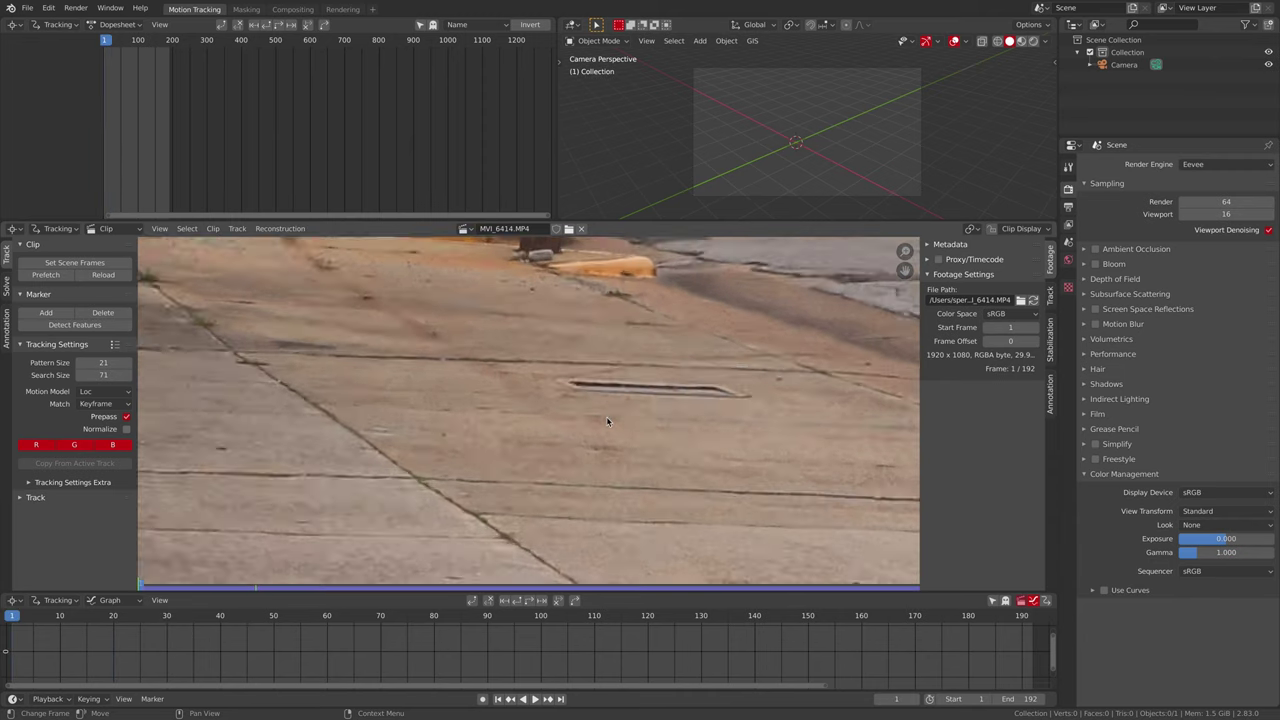
scroll(606, 420, "up", 3)
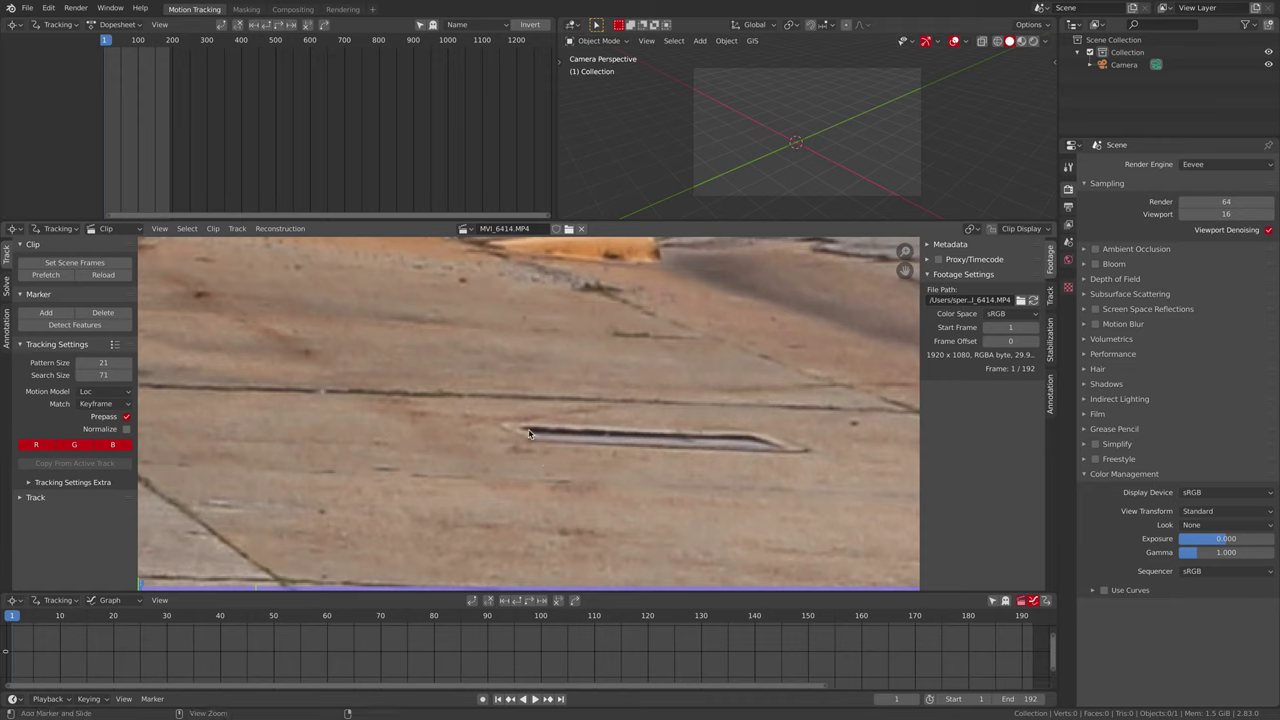
left_click(530, 432, "ctrl")
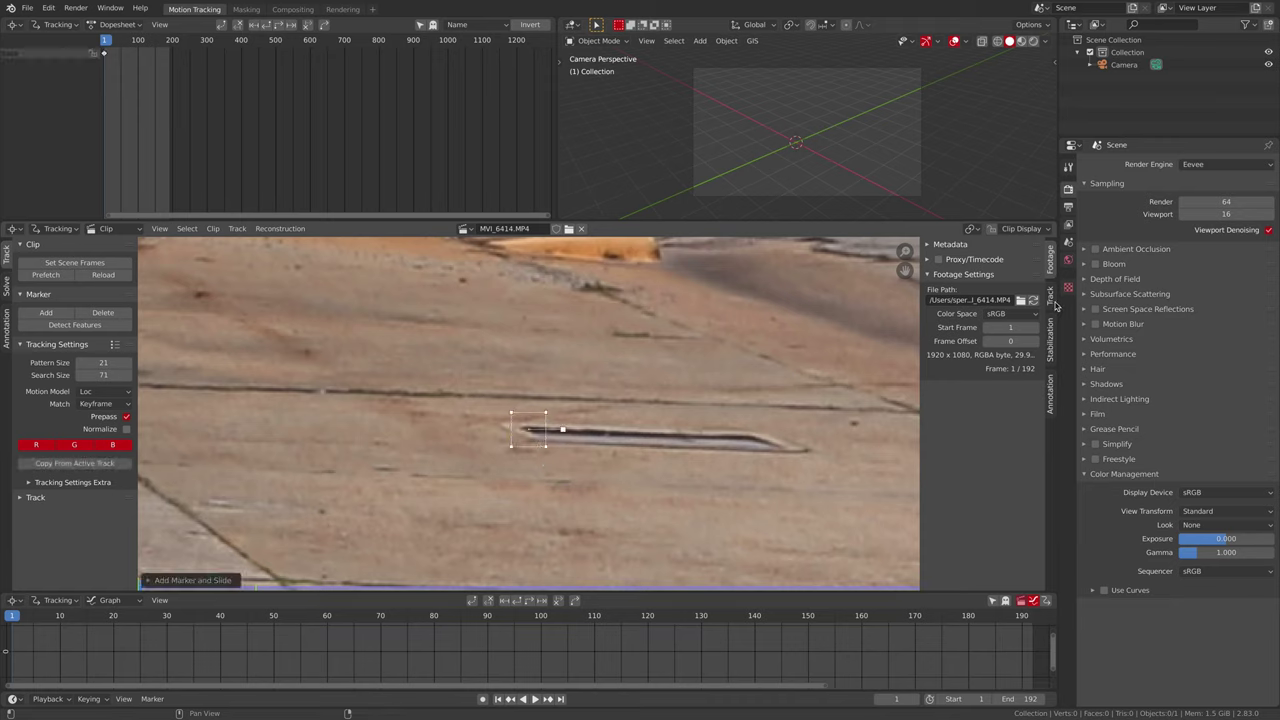
left_click(1049, 295)
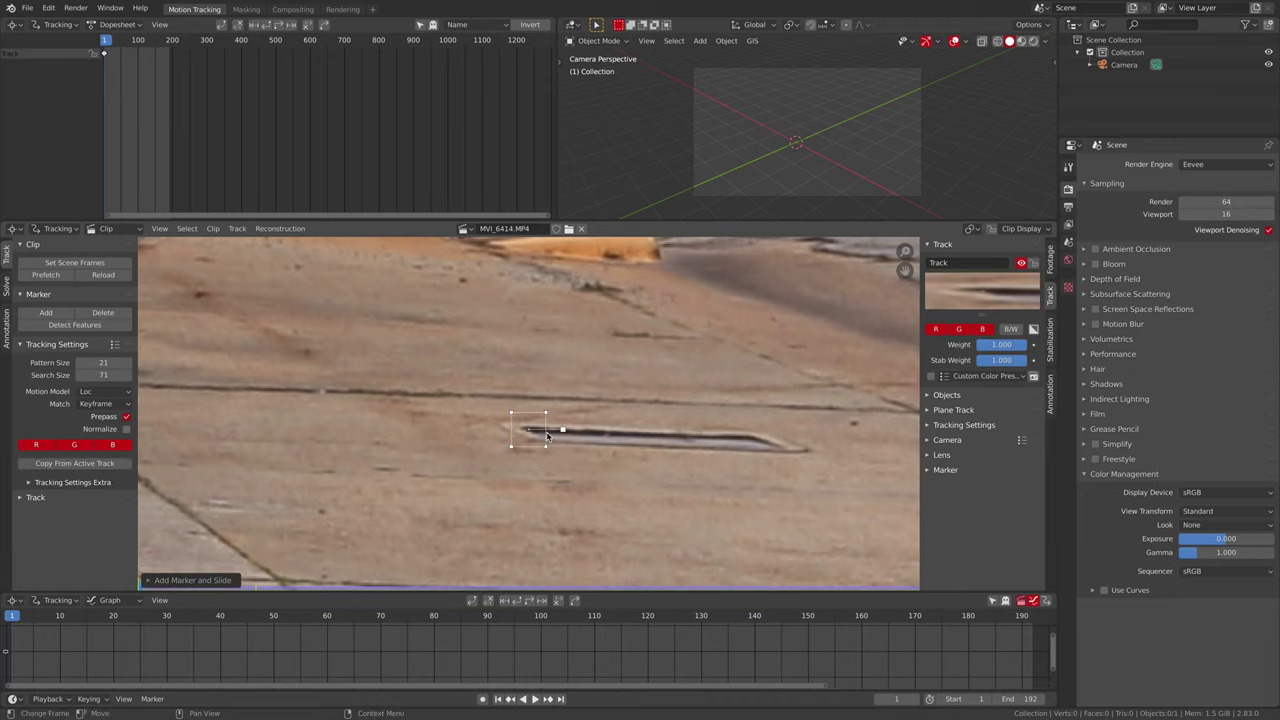
key("g")
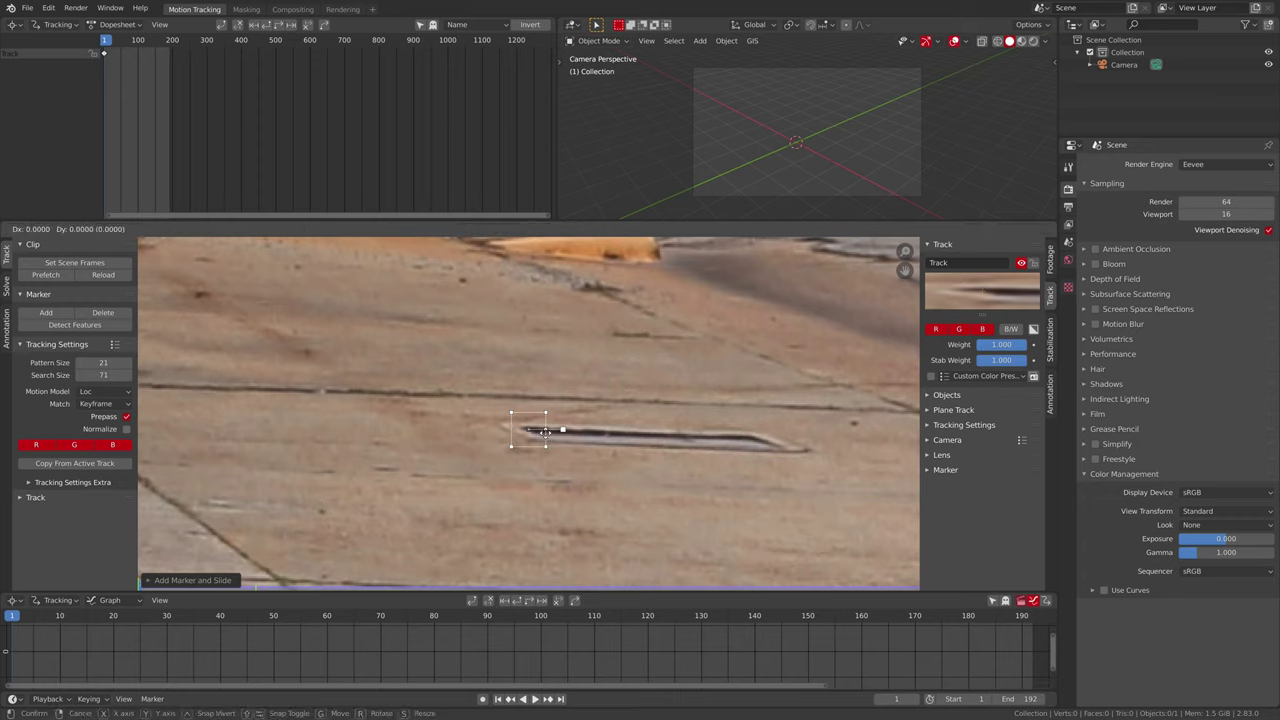
left_click(545, 425)
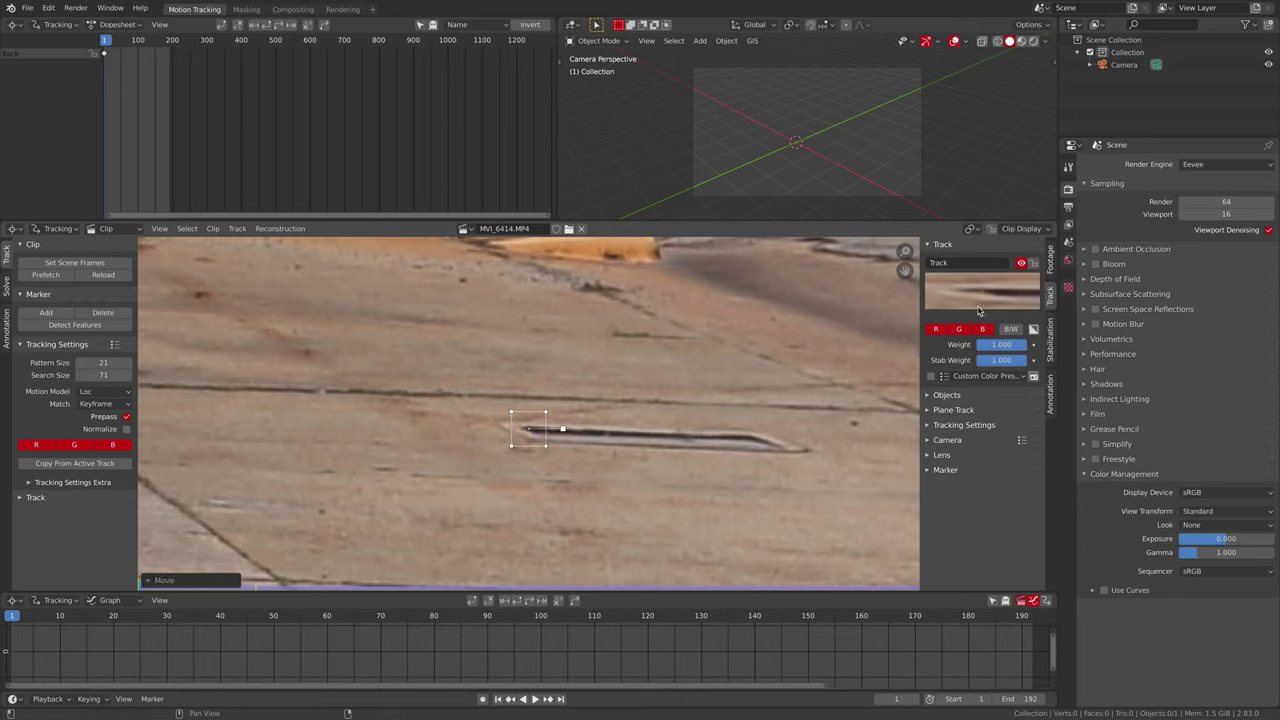
key("g")
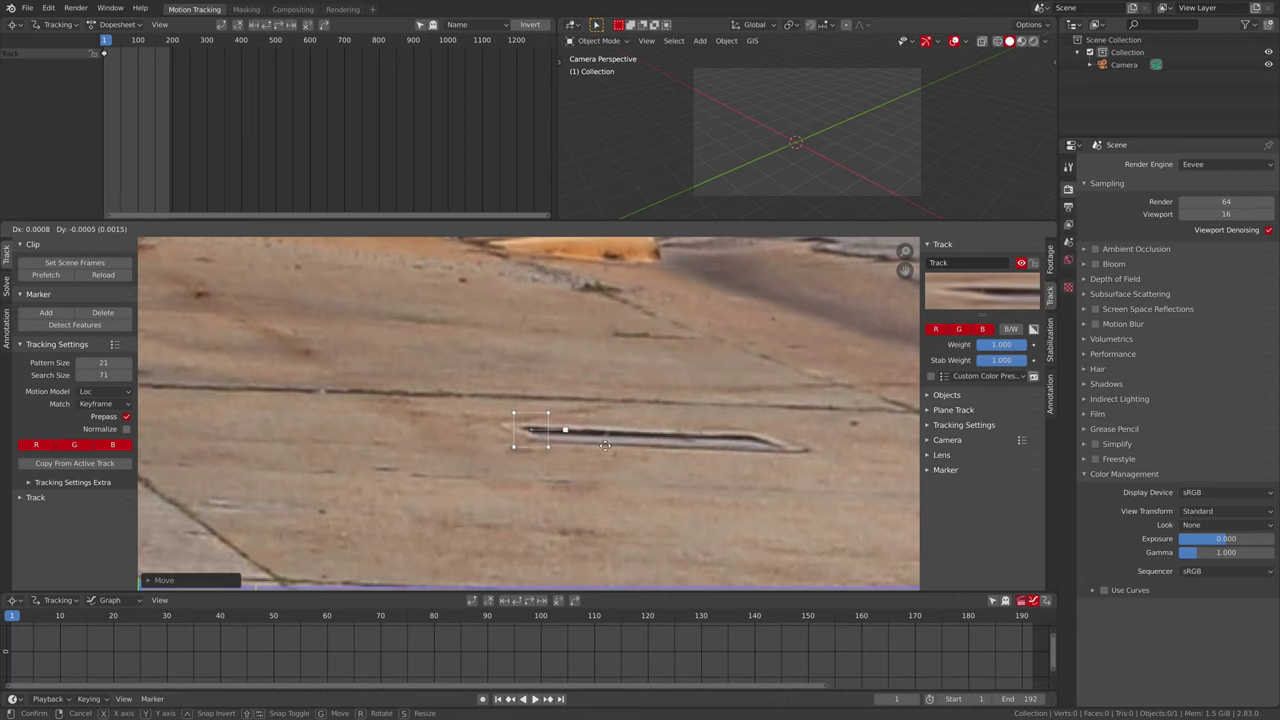
left_click(612, 459)
scroll(608, 441, "down", 5)
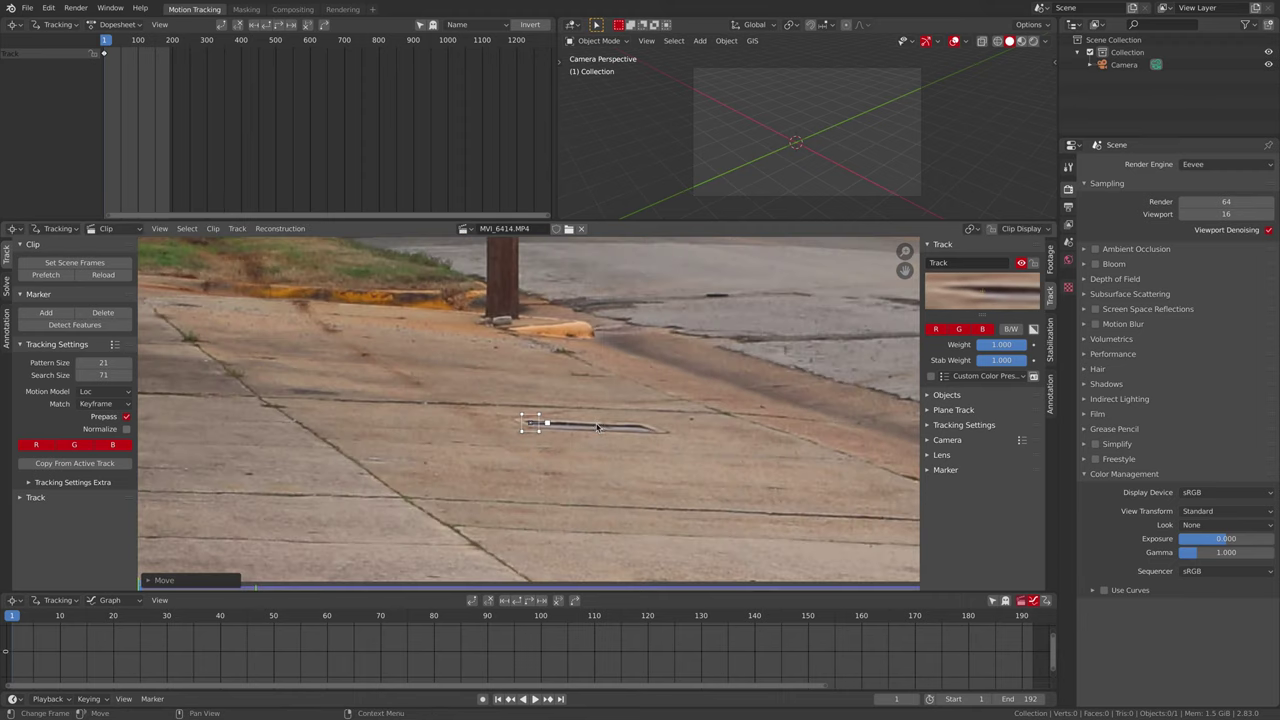
Track the sidewalk marker forward through the whole clip and return to the first frame.
left_click(531, 601)
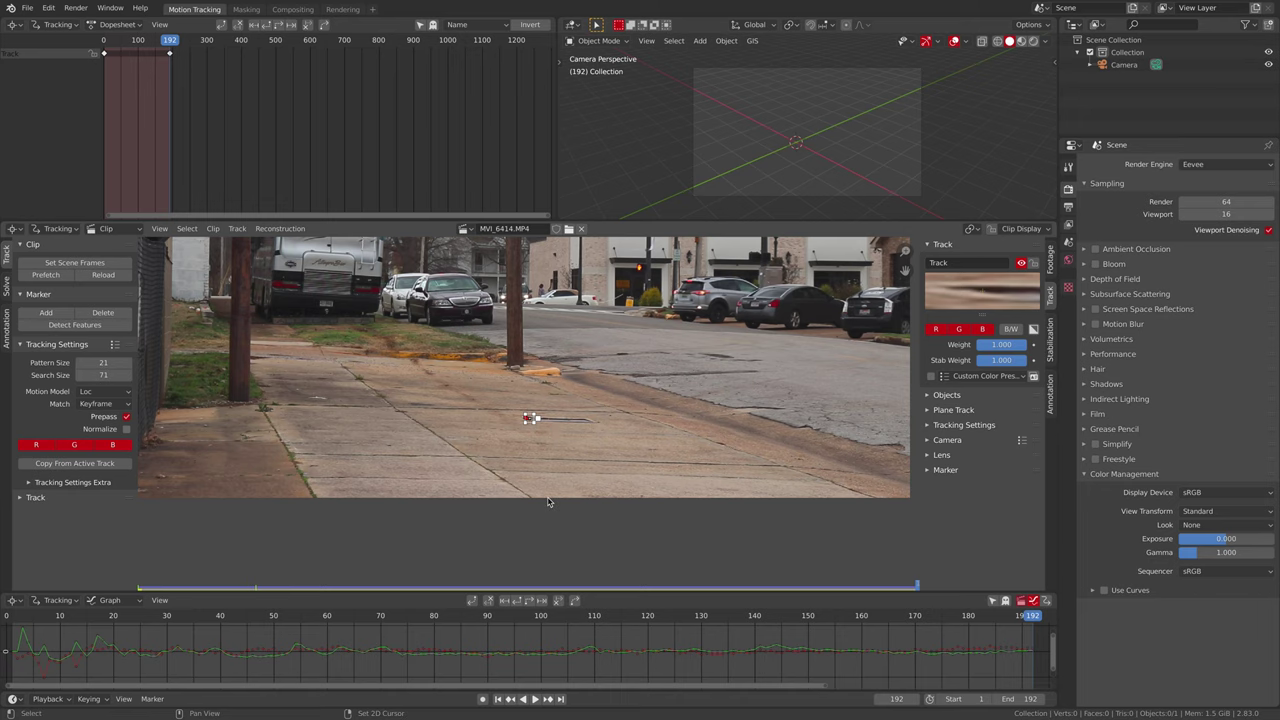
key("shift+Left")
scroll(548, 505, "up", 3)
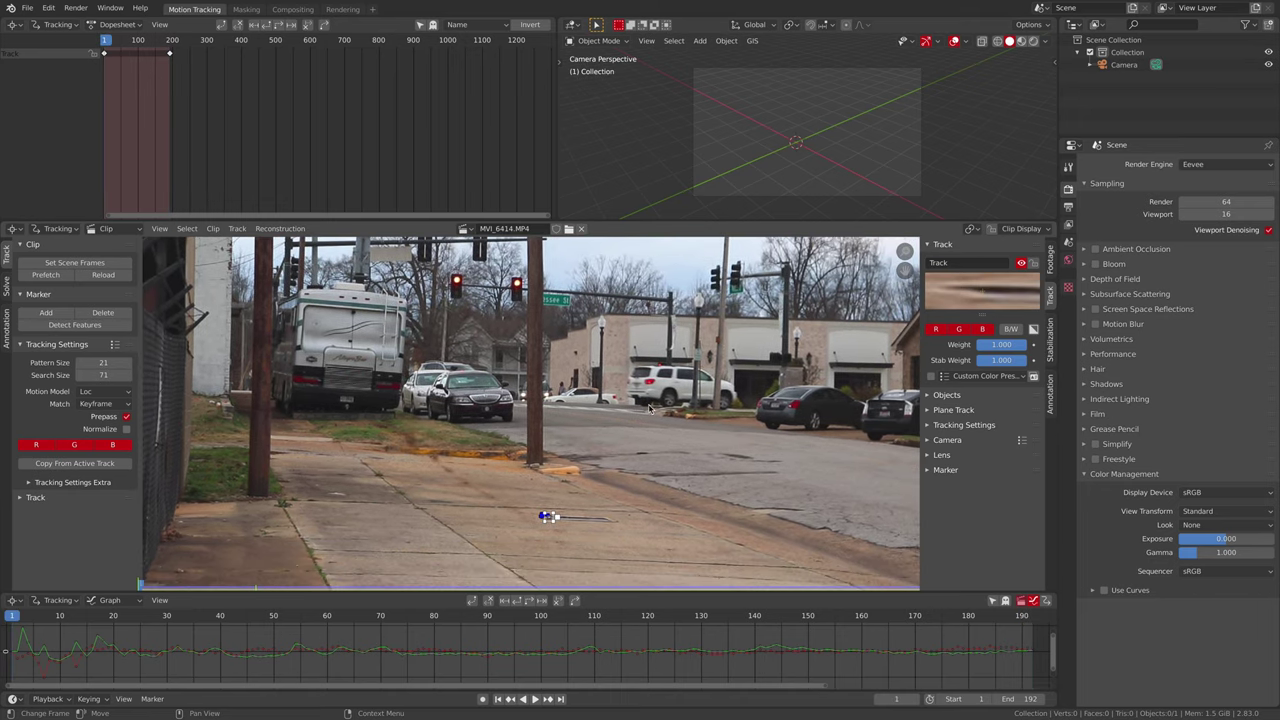
key("Home")
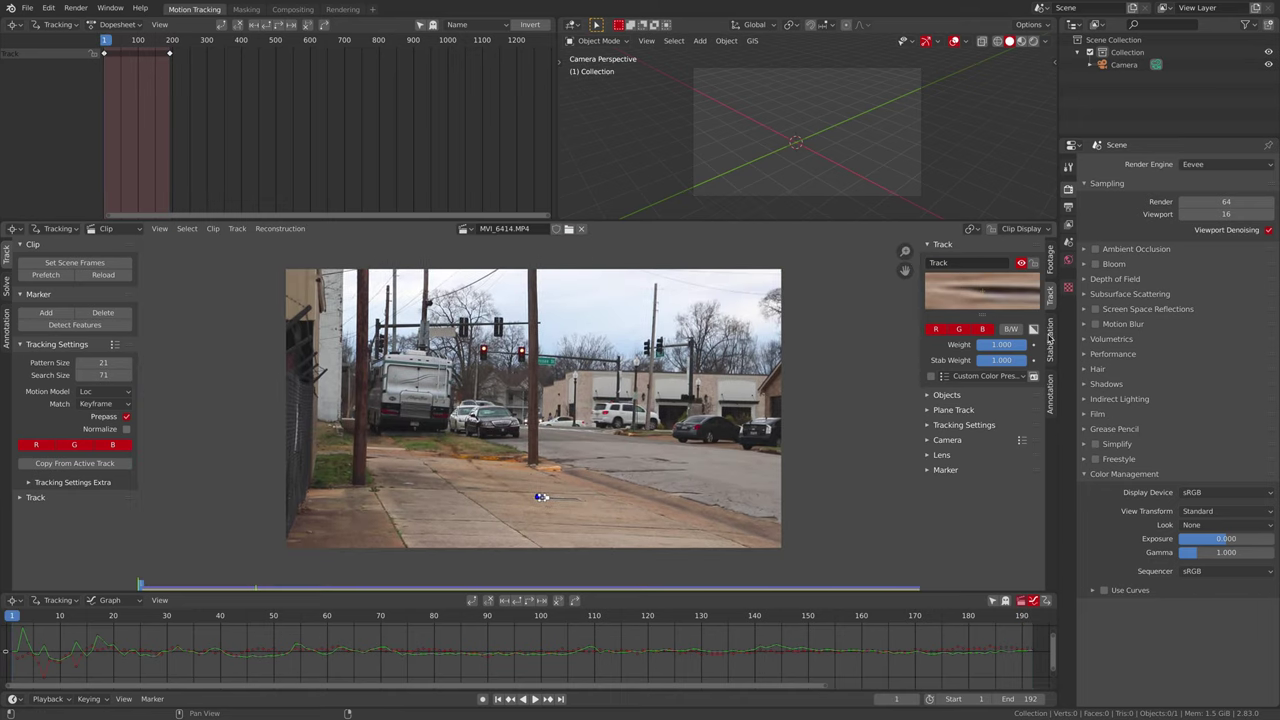
Enable 2D Stabilization and add the sidewalk track to Tracks For Location.
left_click(1049, 340)
left_click(938, 245)
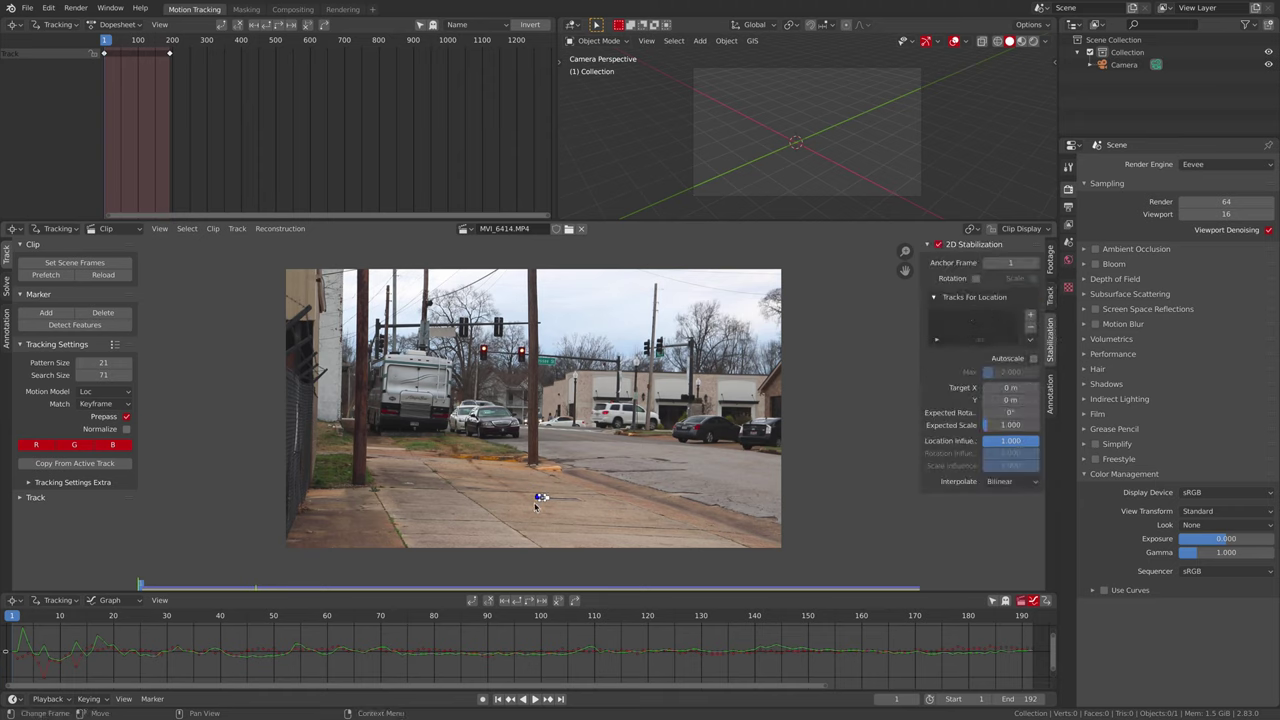
left_click(1030, 316)
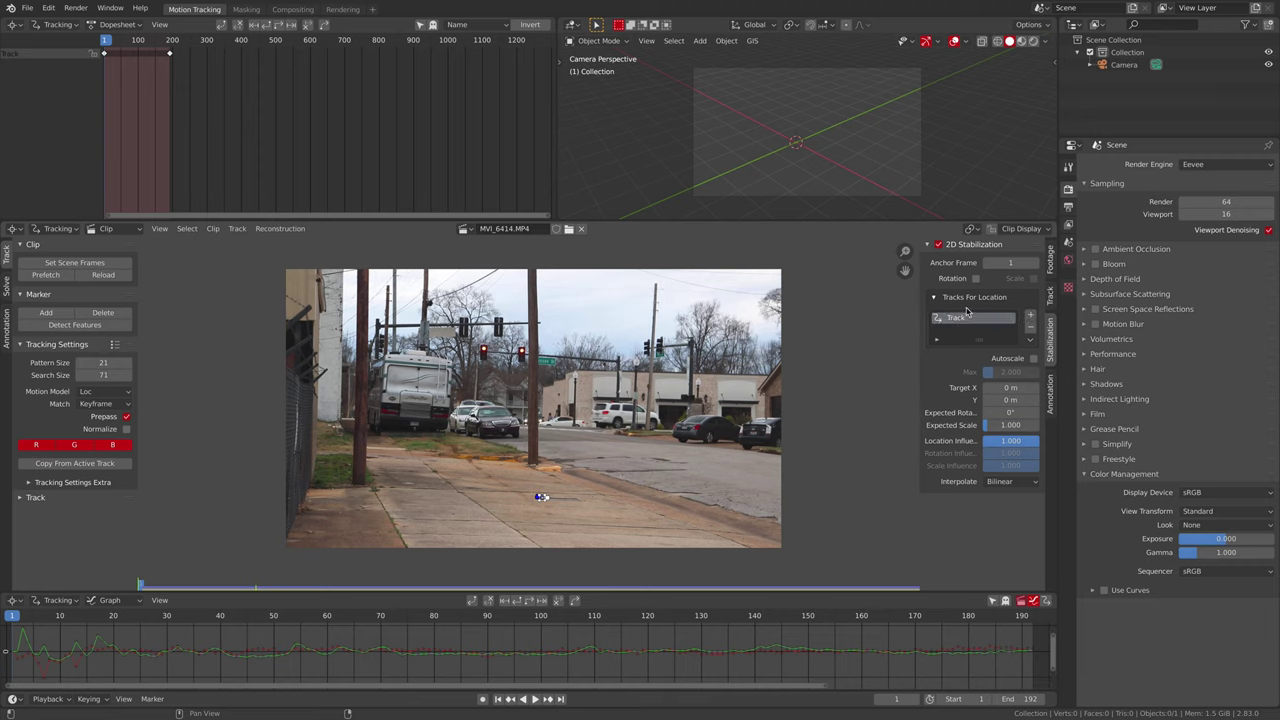
Turn on Show Stable for the clip display, preview the stabilized playback and return to the first frame.
key("space")
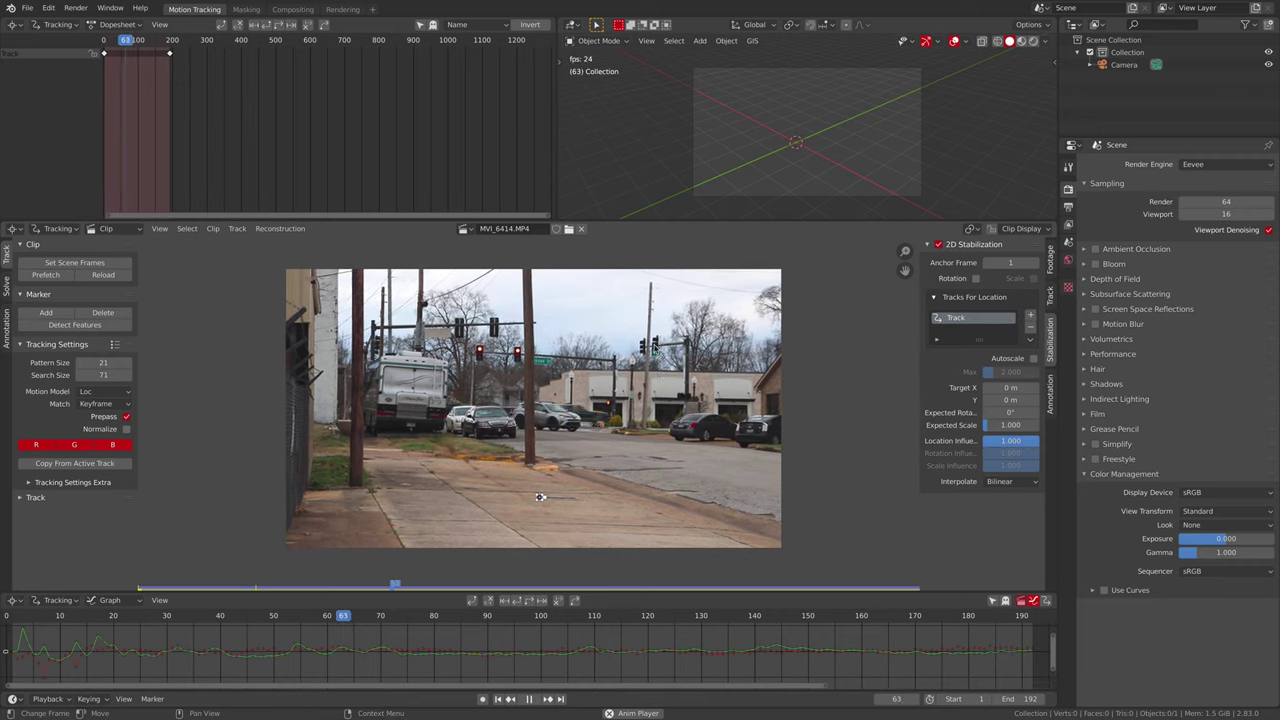
key("space")
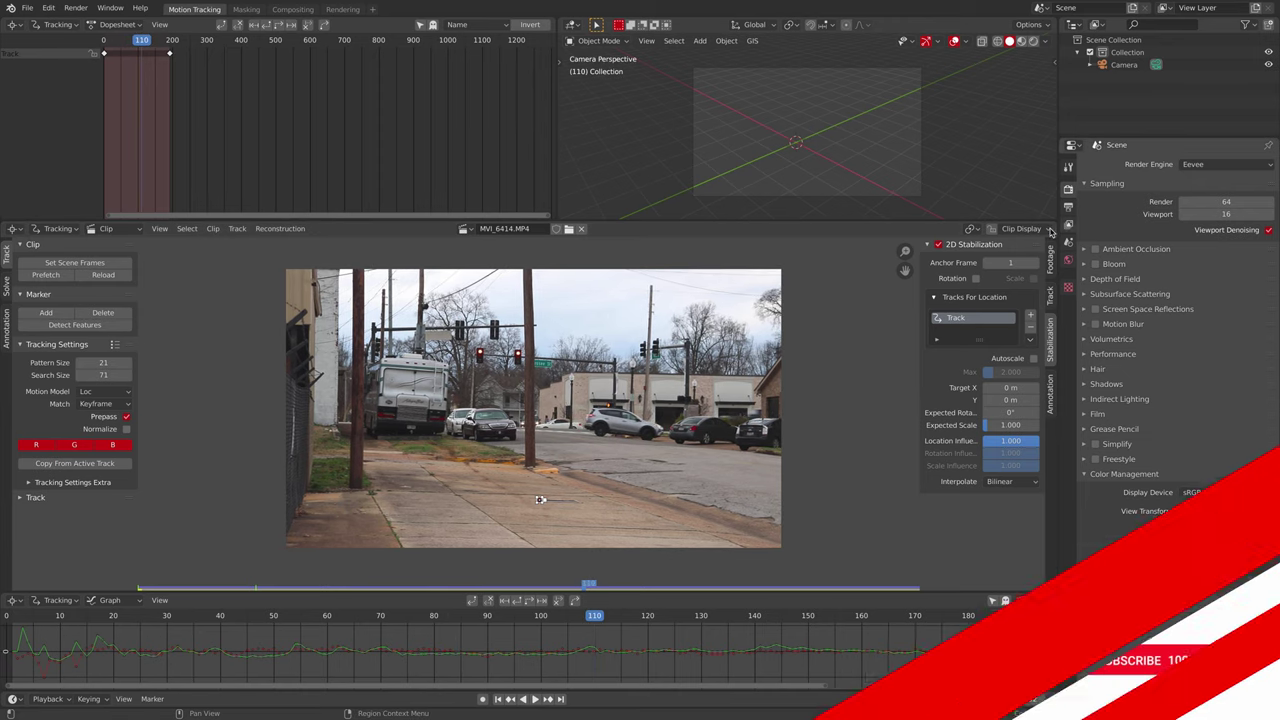
left_click(1021, 228)
left_click(1050, 289)
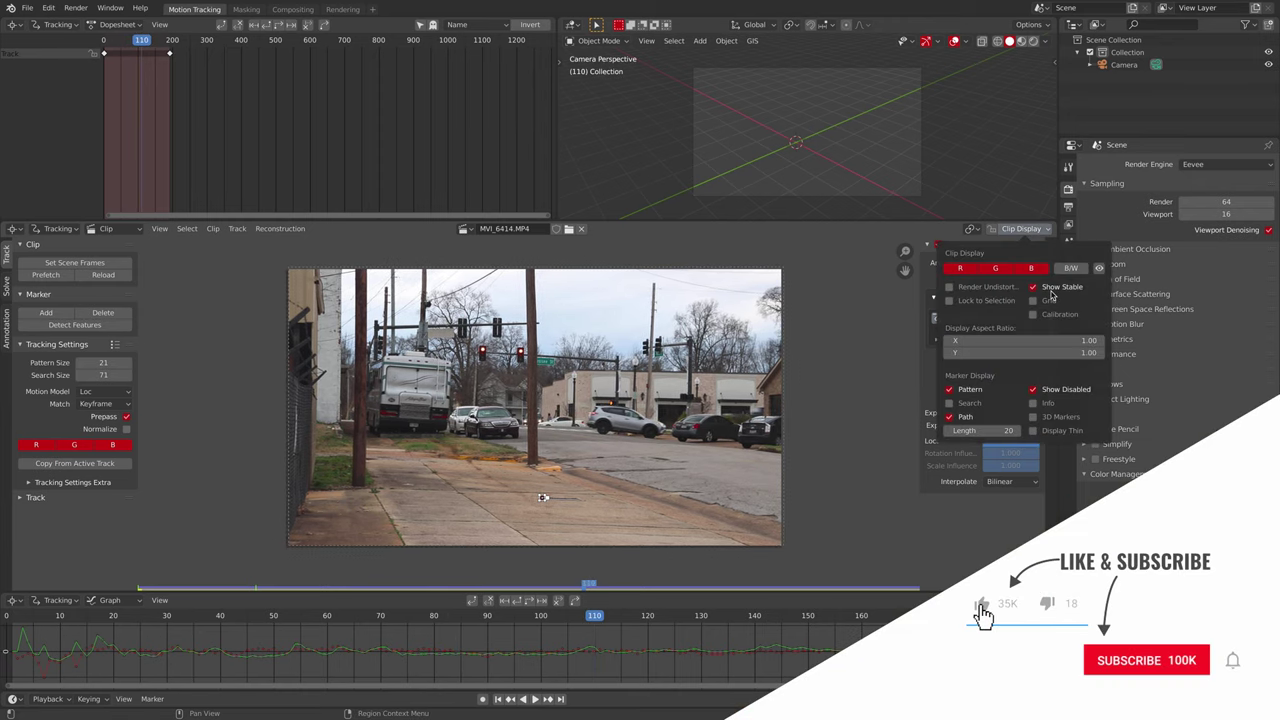
key("space")
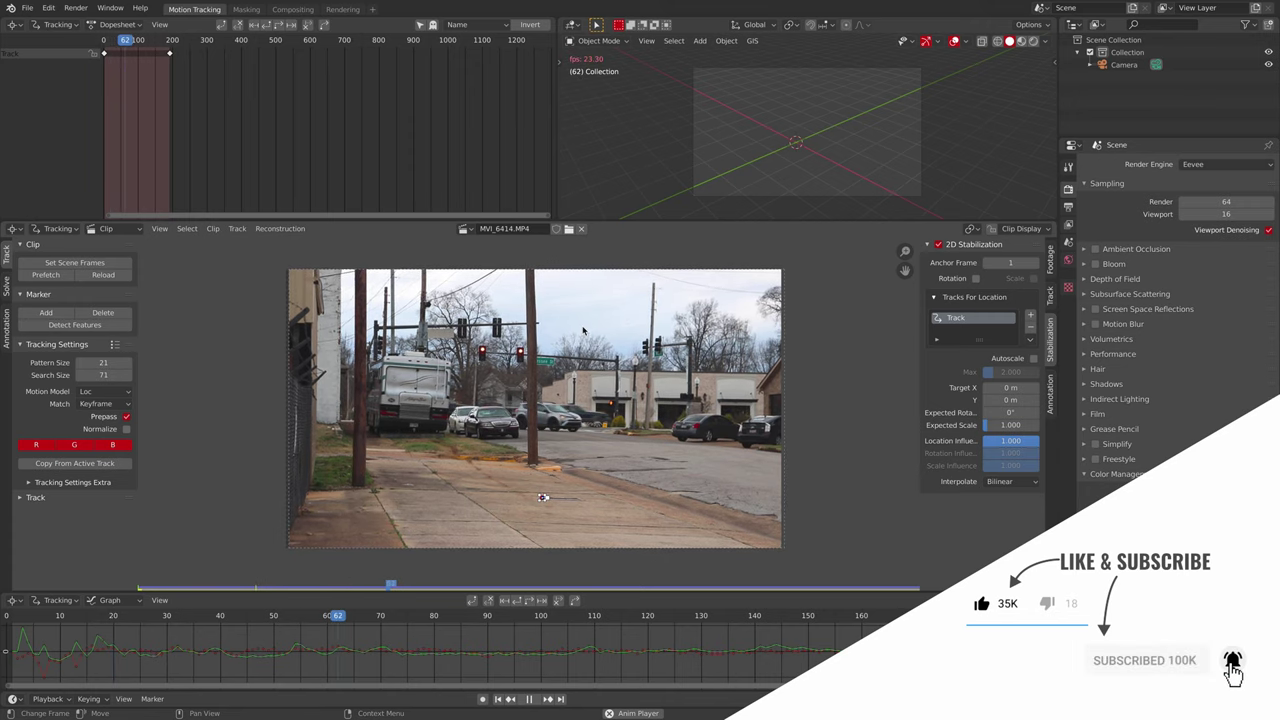
key("space")
key("shift+Left")
Add a tracking marker on the small dark light fixture above the left end of the building's awning.
scroll(645, 380, "up", 7)
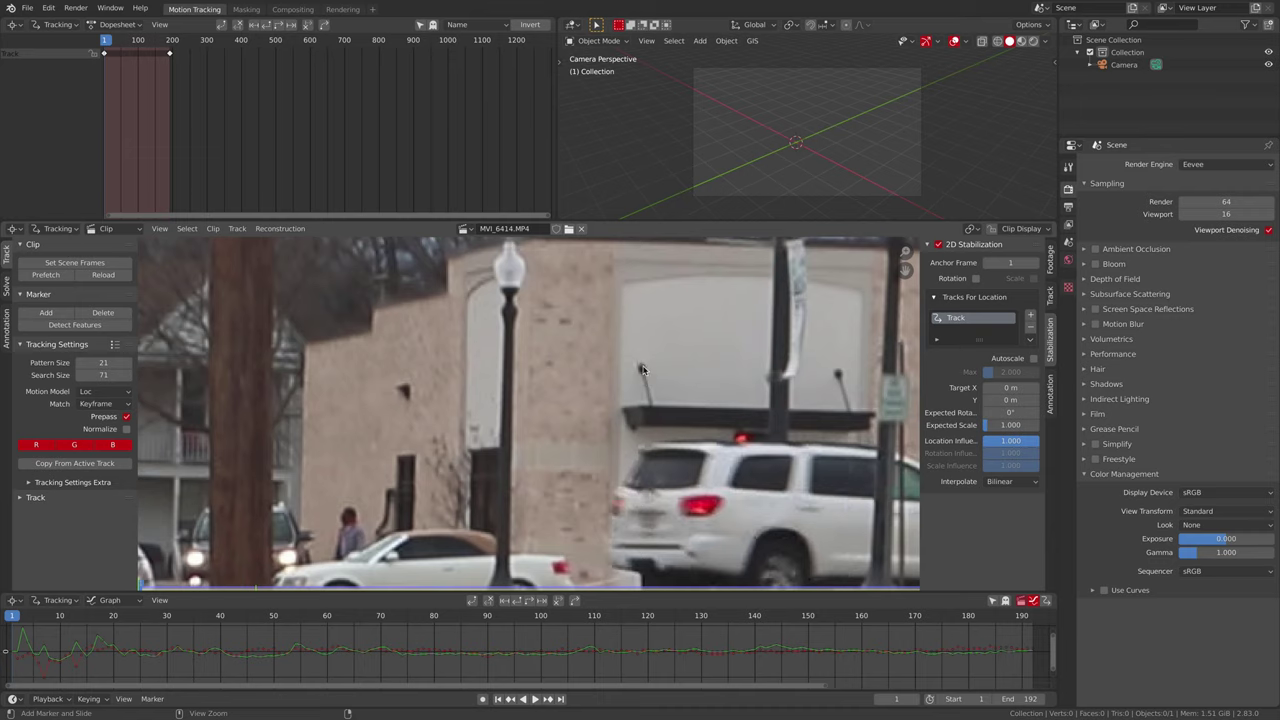
left_click(642, 369, "ctrl")
left_click(1051, 298)
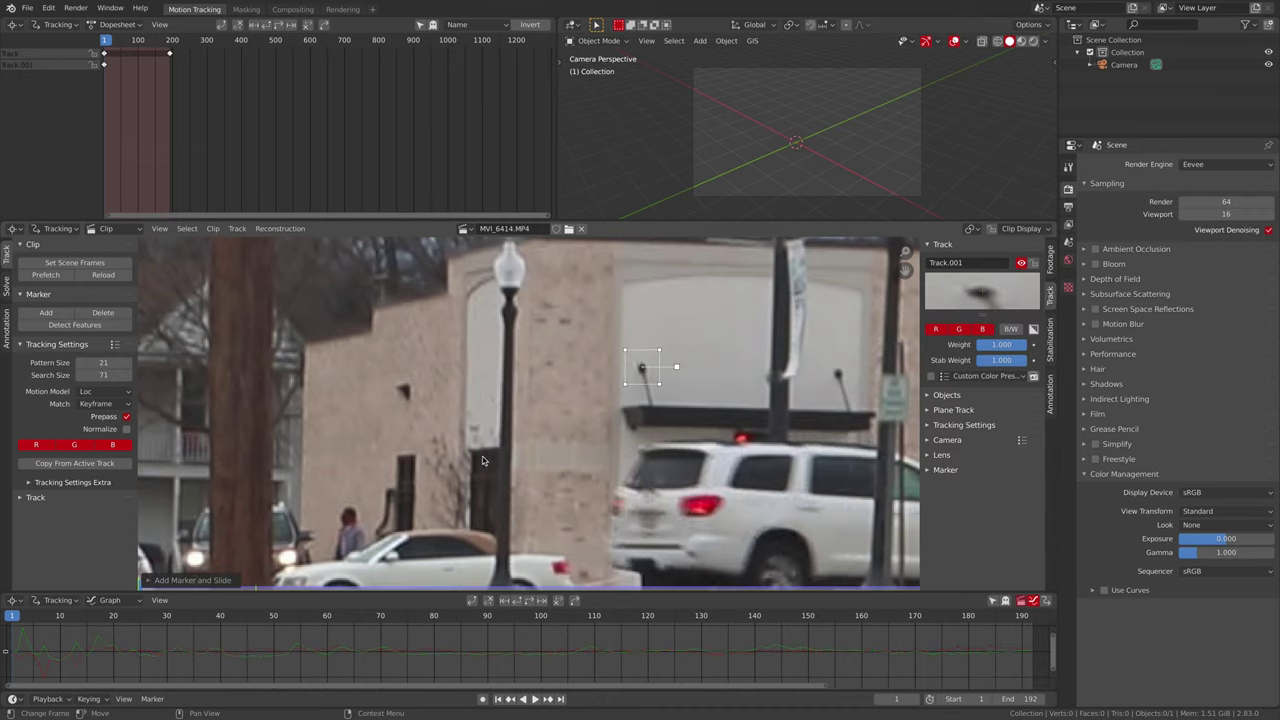
key("ctrl+t")
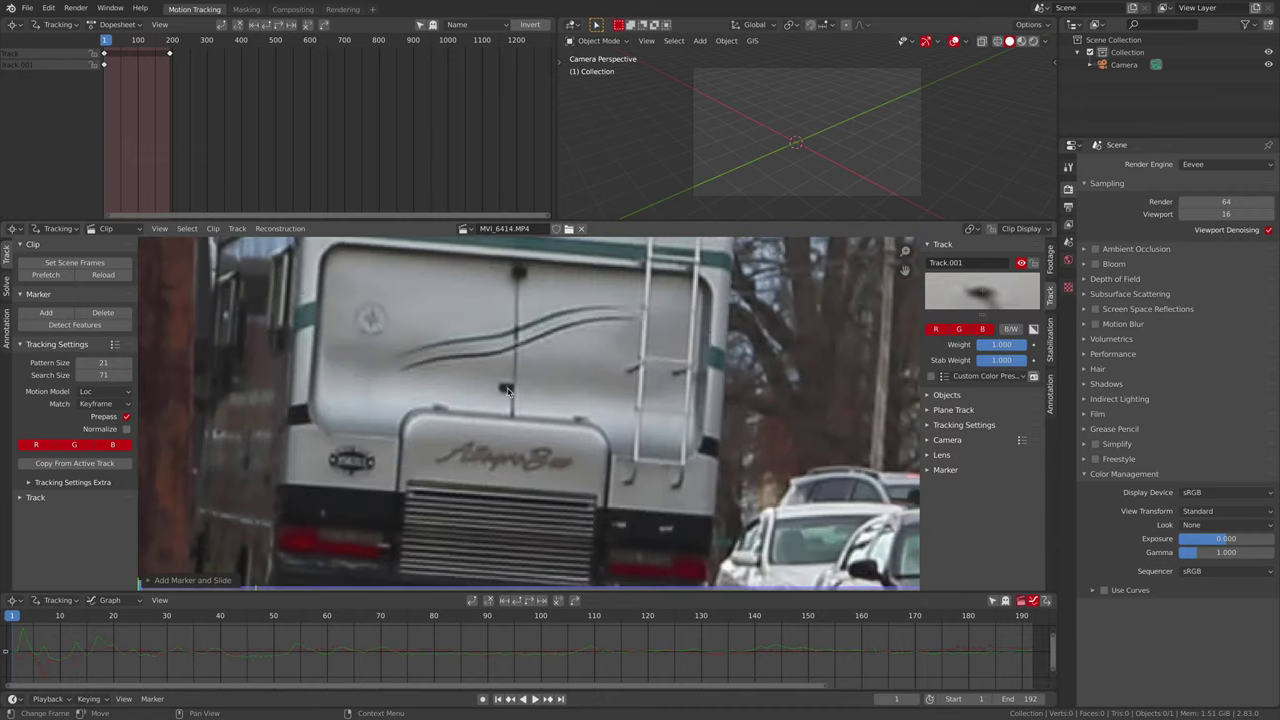
Add a tracking marker centred on the small dark latch on the rear panel of the RV.
left_click(504, 389, "ctrl")
key("g")
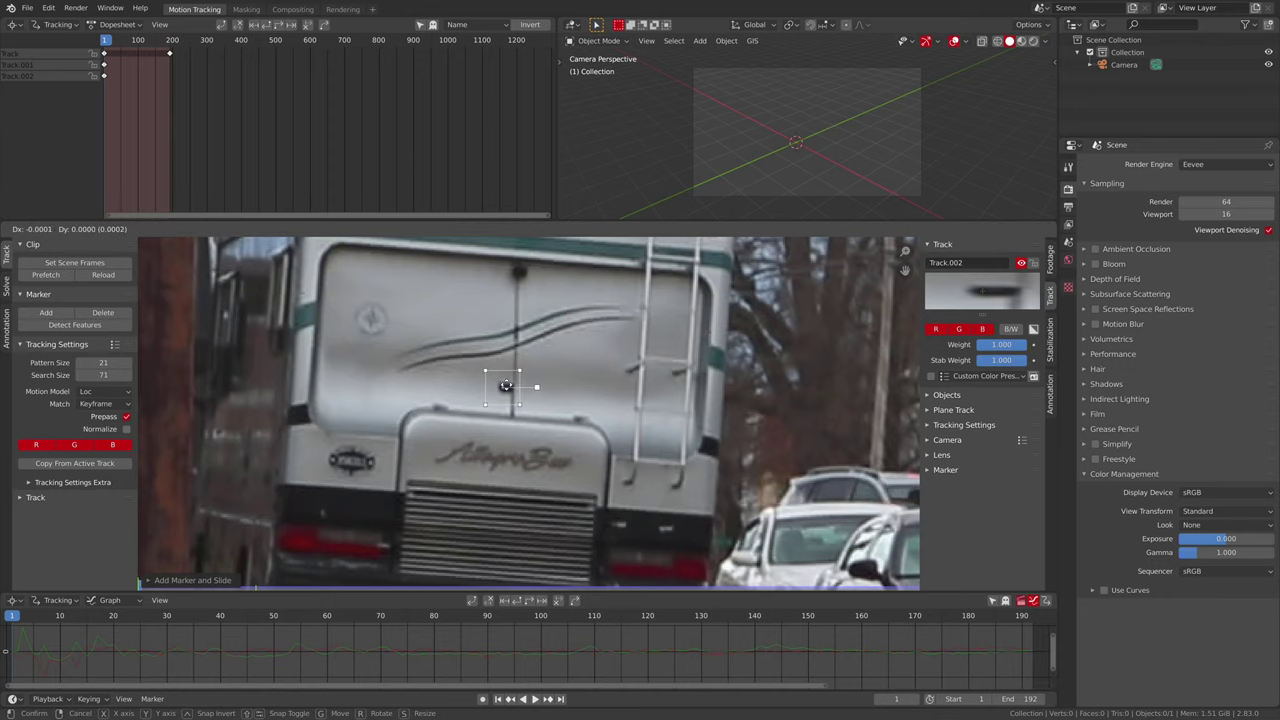
left_click(504, 383)
scroll(580, 491, "down", 8)
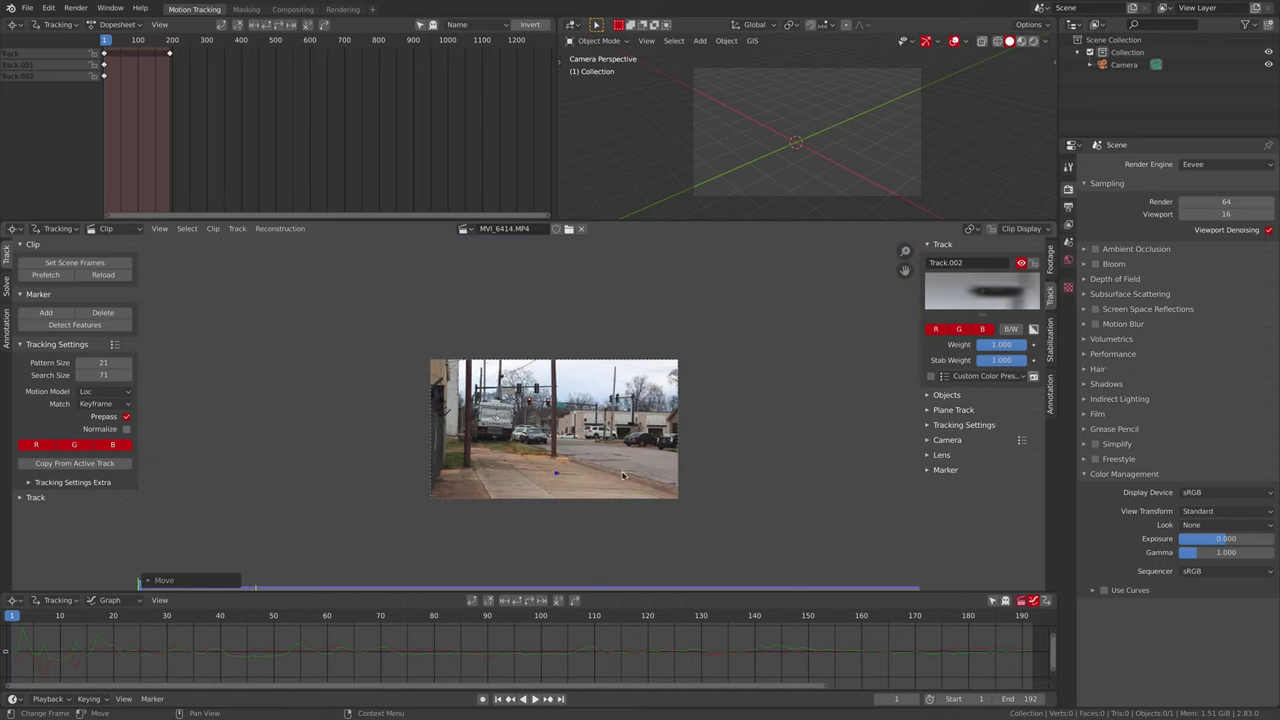
Select both the RV marker and the building light fixture marker and track them forward through the whole clip.
scroll(623, 476, "up", 4)
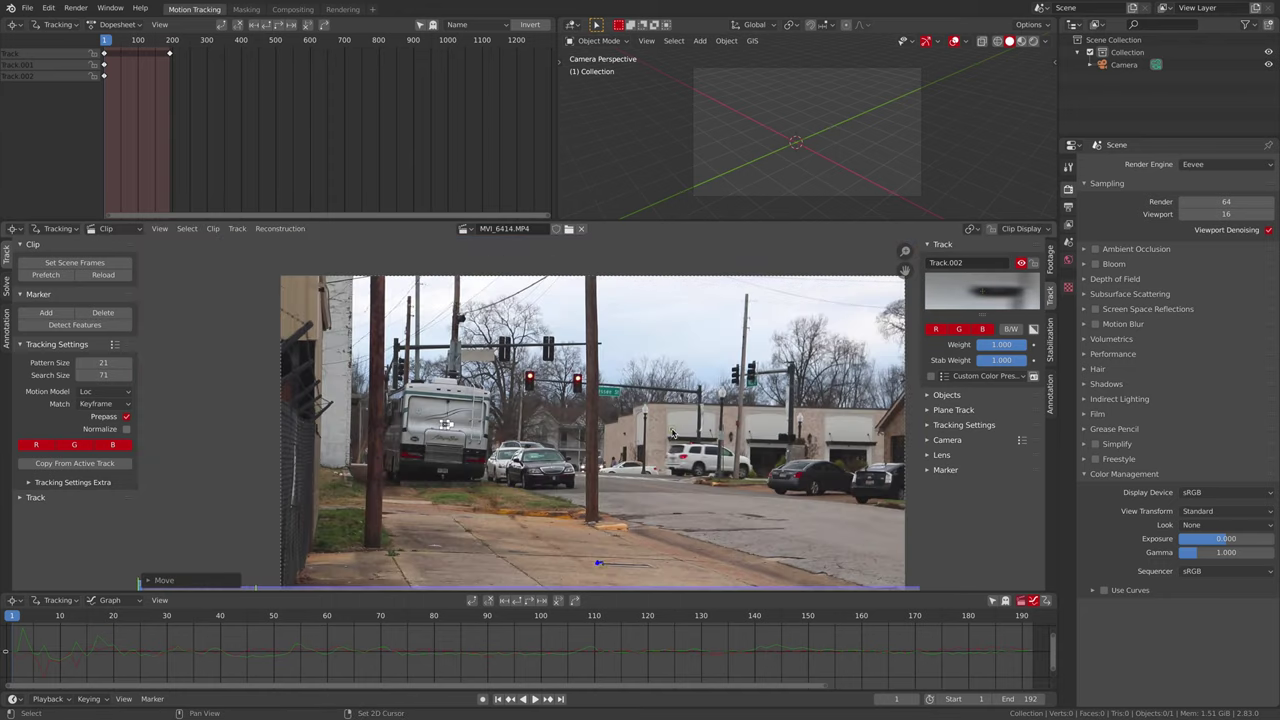
left_click(445, 424)
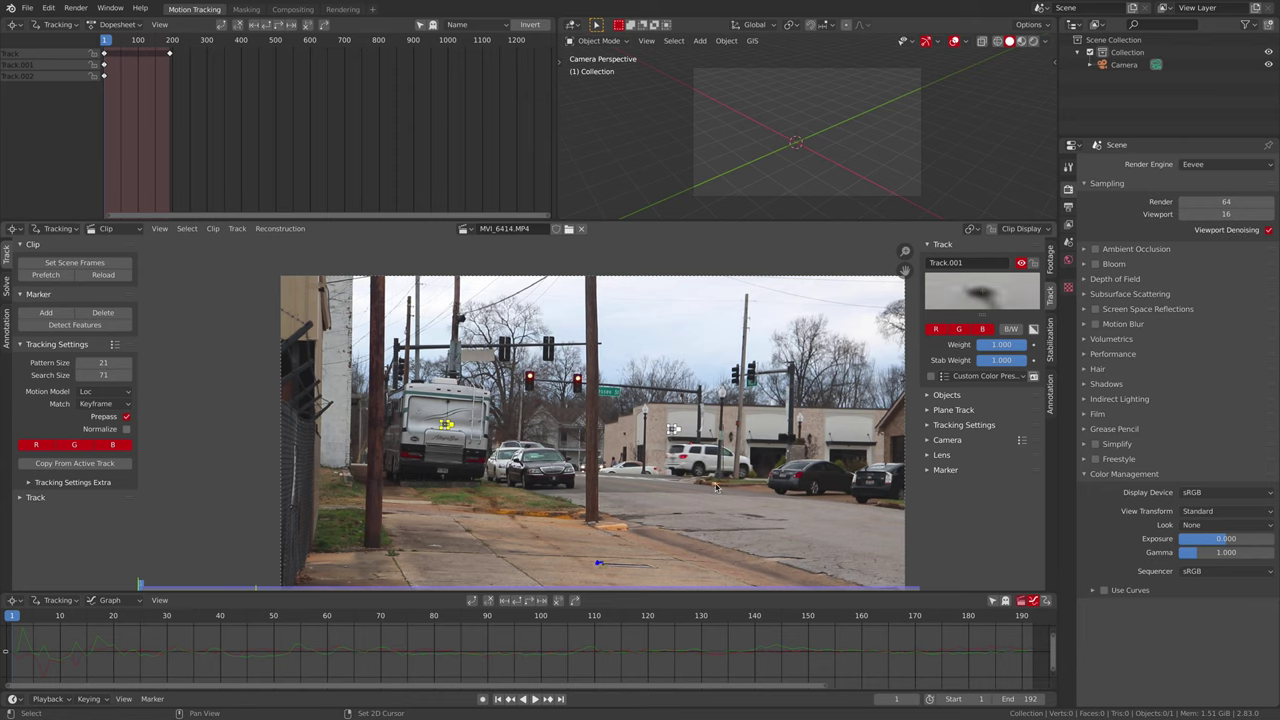
left_click(530, 602)
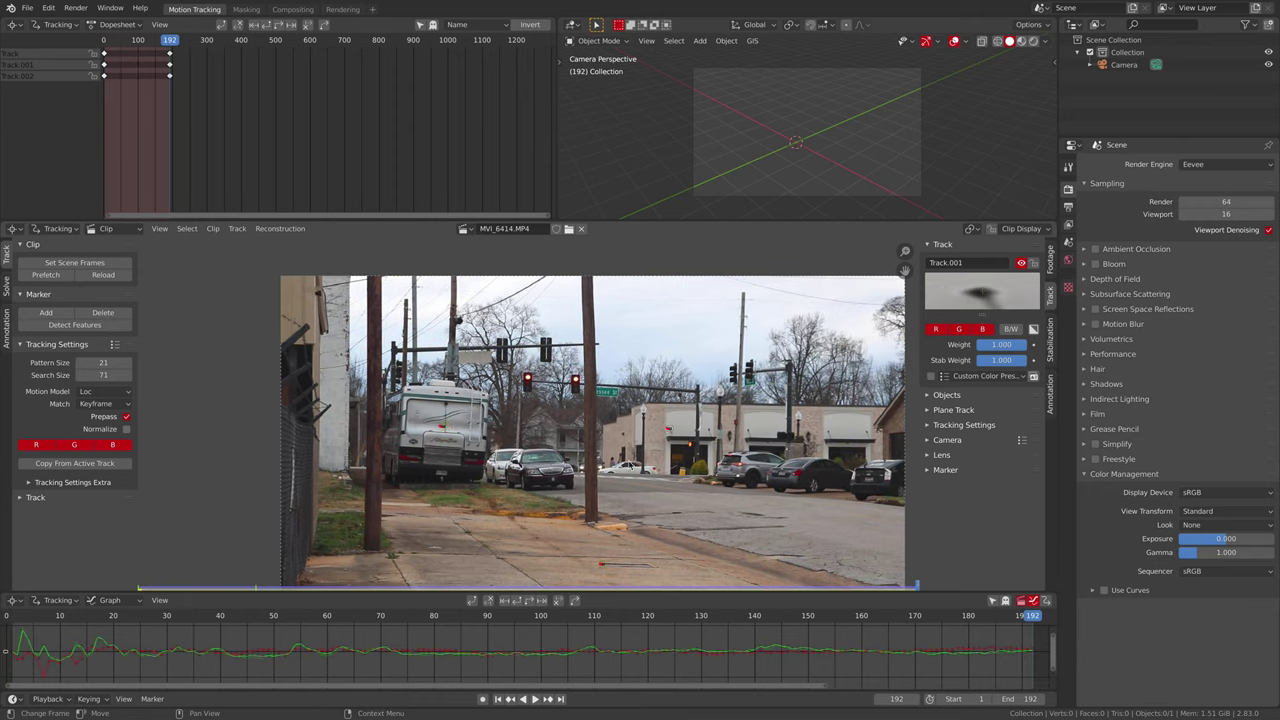
Enable Rotation and Scale stabilization and add the RV and building tracks to Tracks For Rotation / Scale.
left_click(1050, 340)
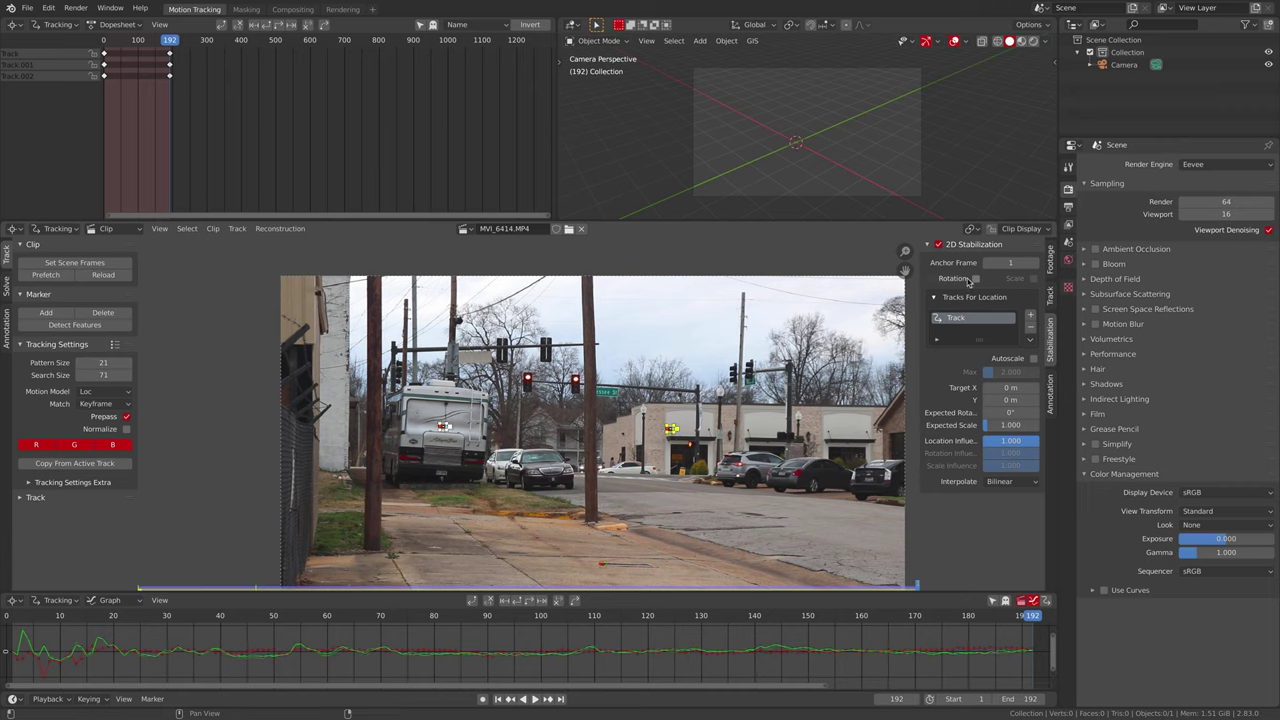
left_click(975, 279)
left_click(1030, 375)
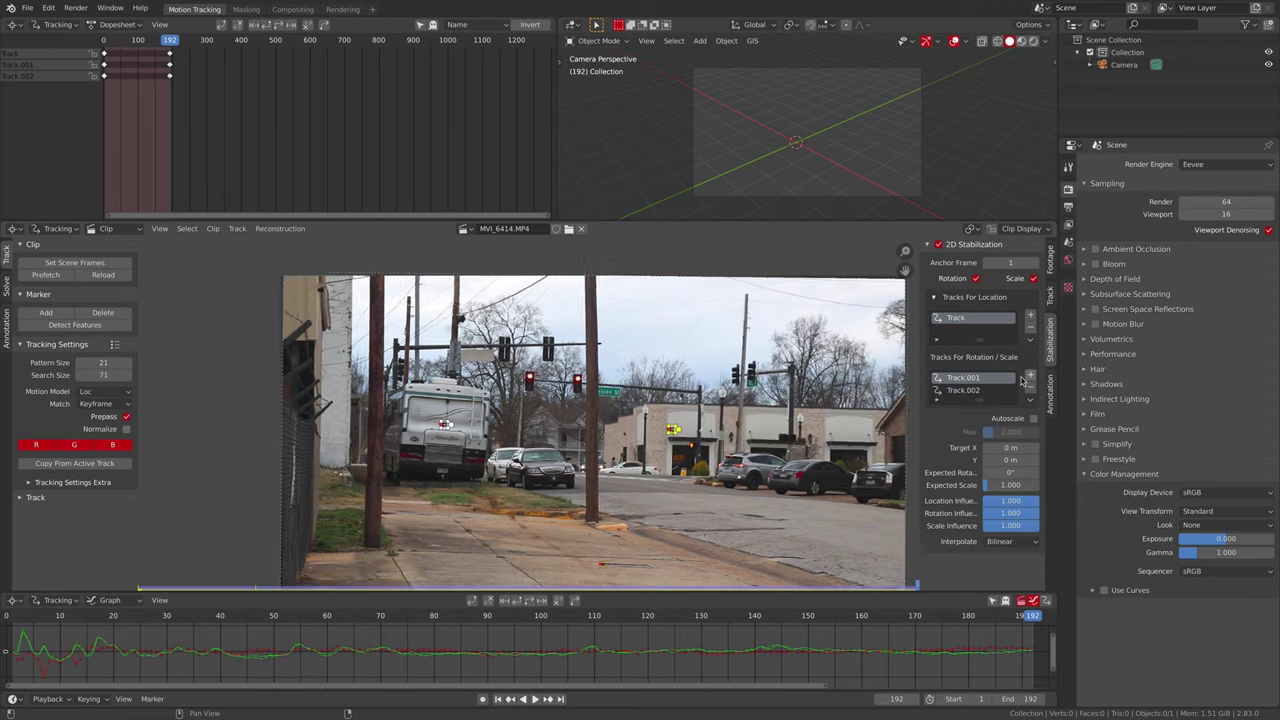
Play the stabilized clip, examine the tracked building area up close, and return to the first frame.
scroll(717, 403, "down", 4)
scroll(620, 412, "up", 2)
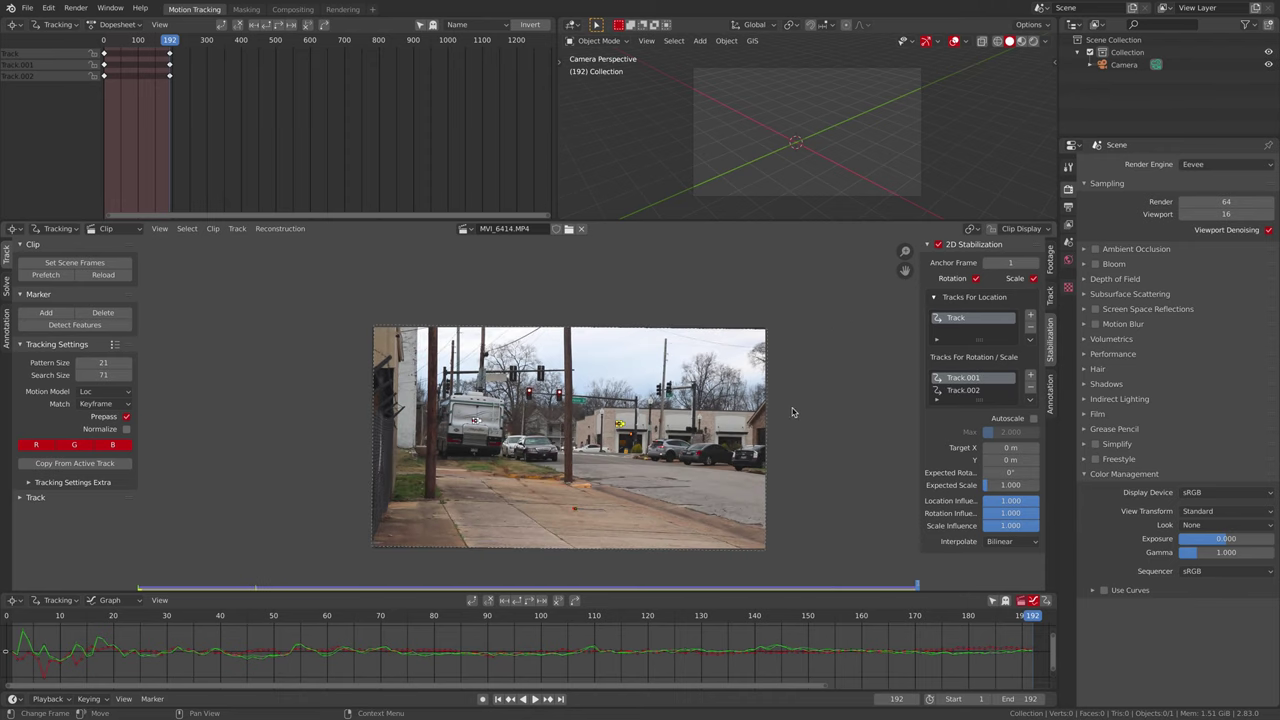
key("space")
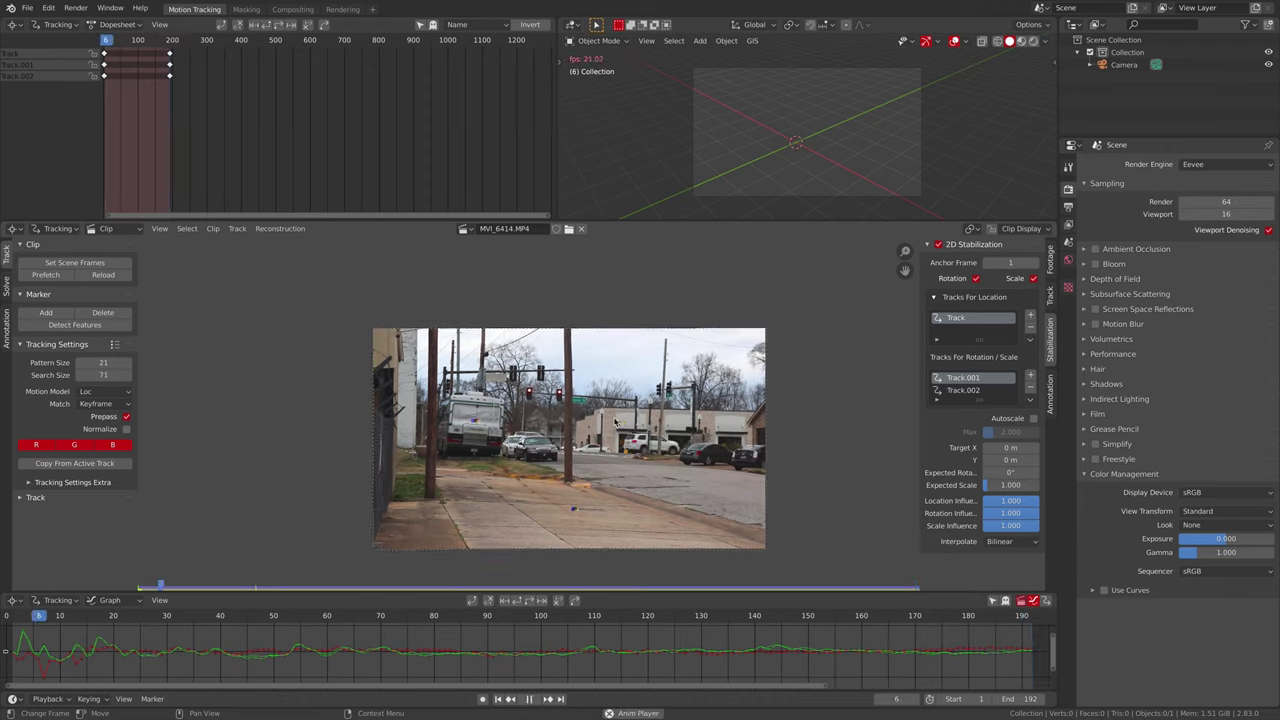
scroll(704, 455, "up", 5)
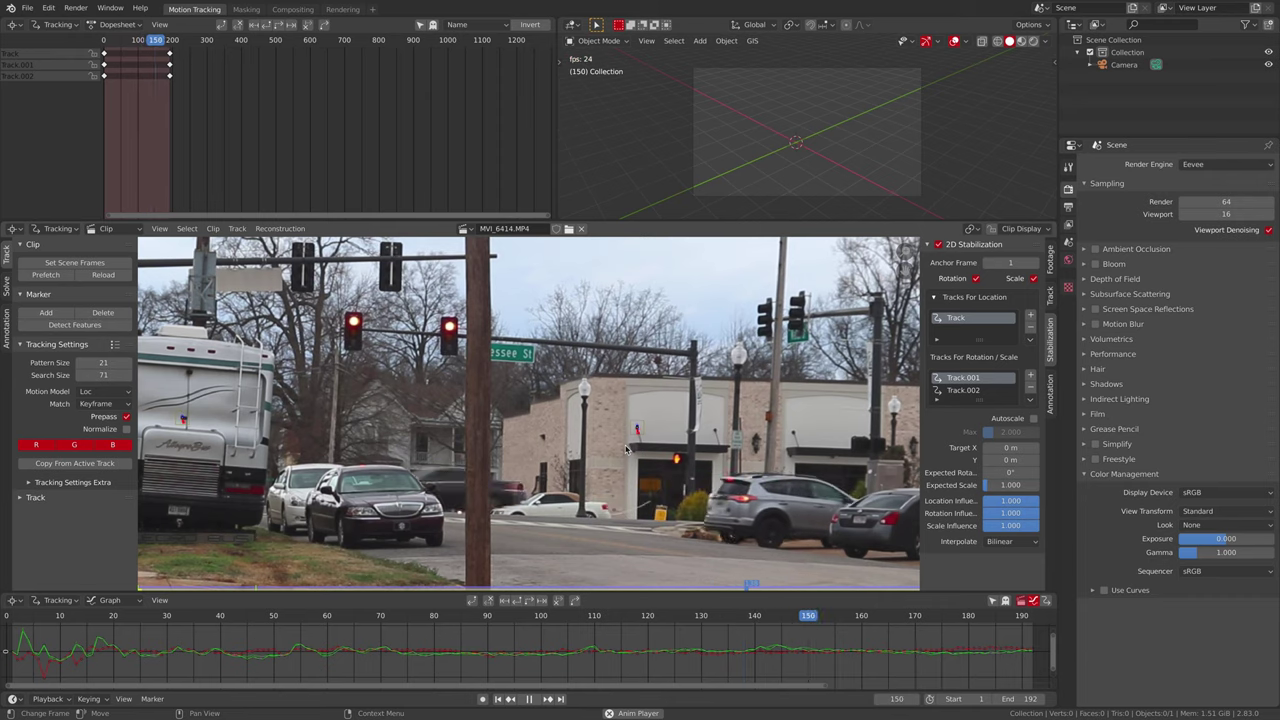
scroll(620, 446, "down", 4)
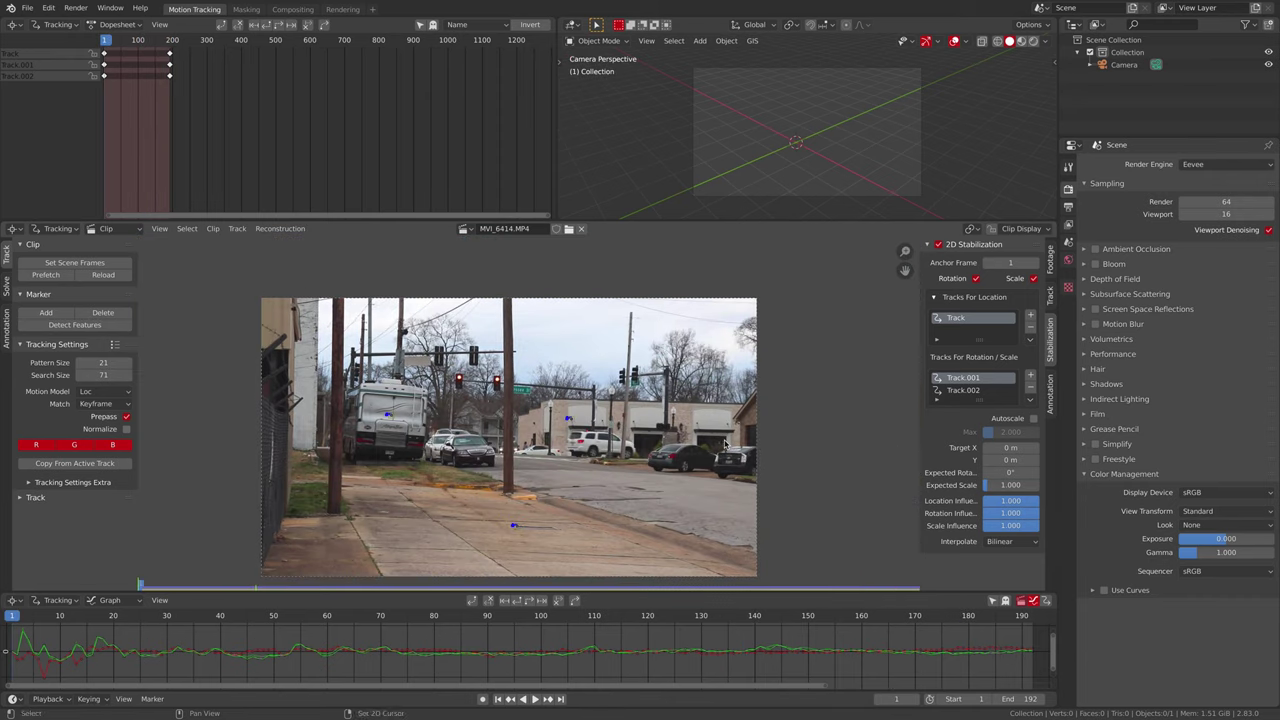
key("Escape")
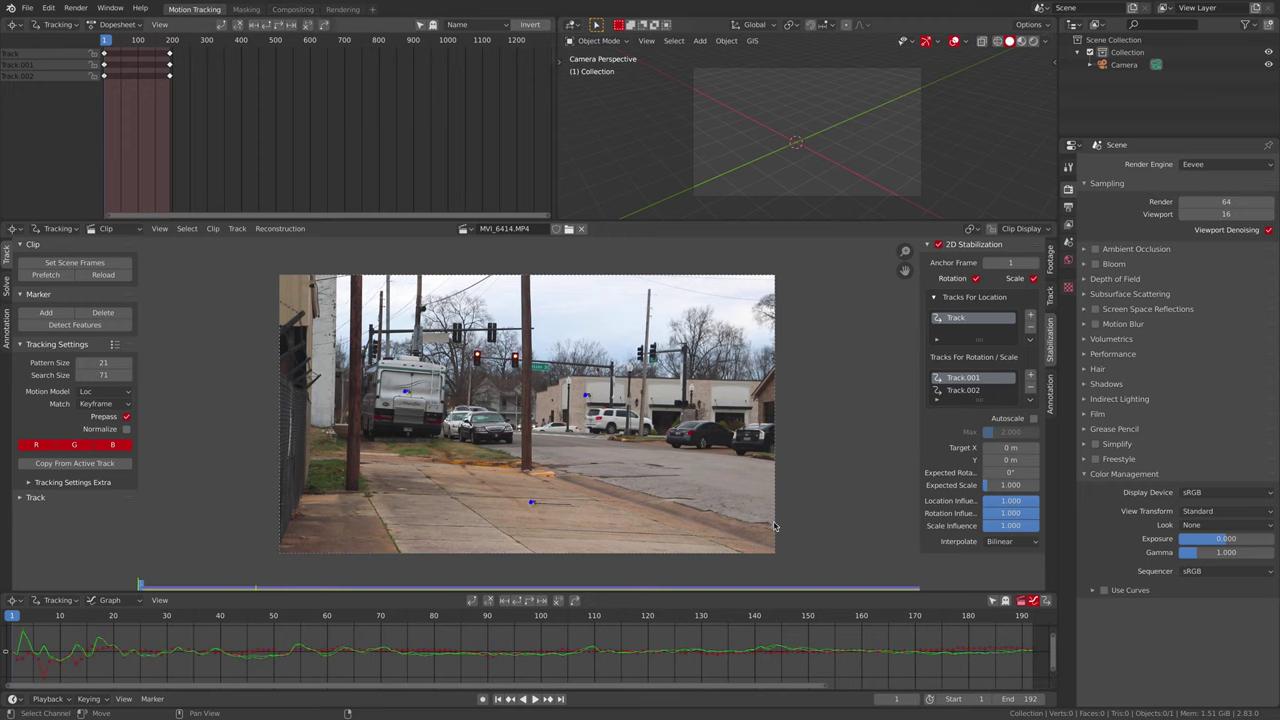
Open the Compositing workspace and enable Use Nodes.
left_click(1068, 206)
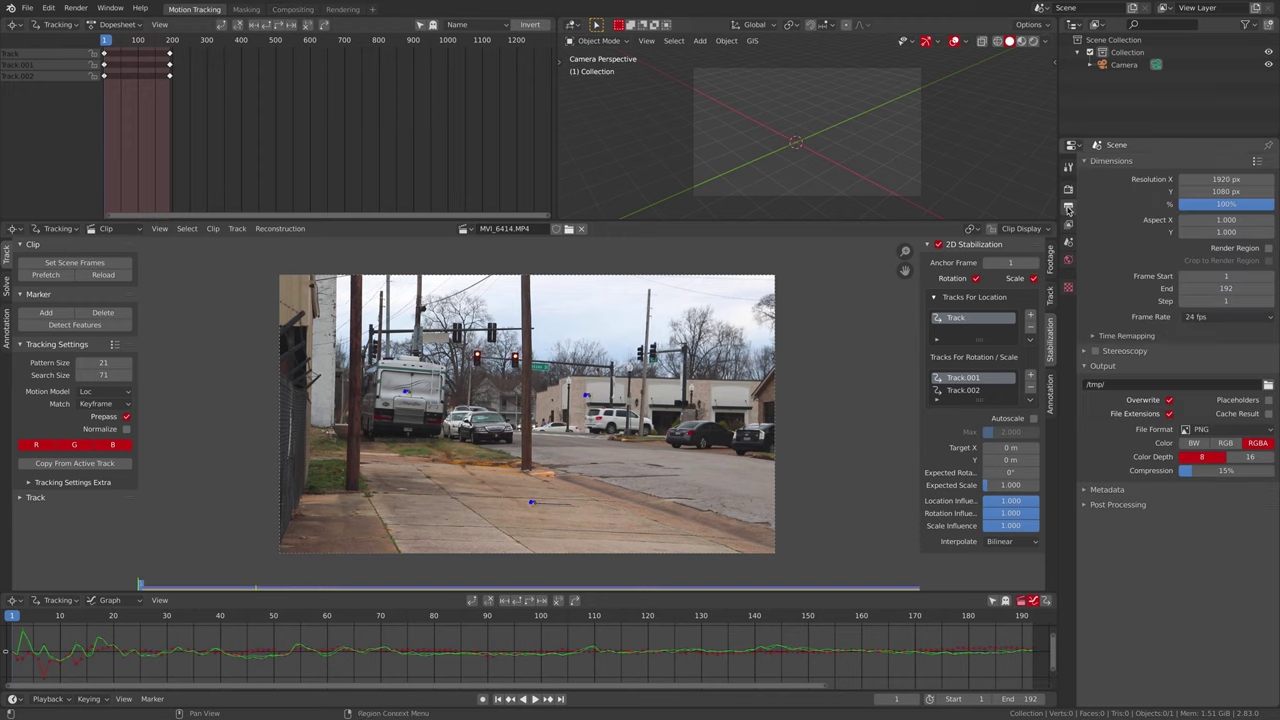
left_click(292, 9)
left_click(142, 24)
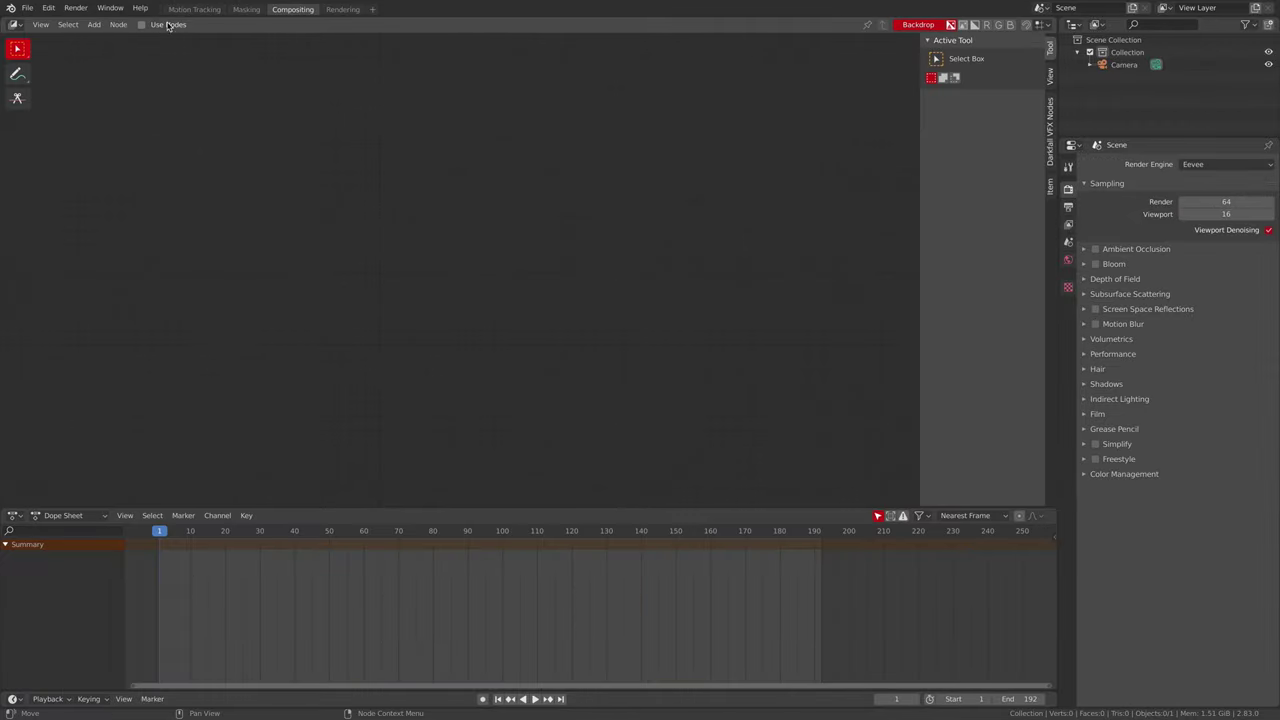
Move the Render Layers node well away from the Composite node to make room between them.
middle_click_drag(442, 323, 760, 466)
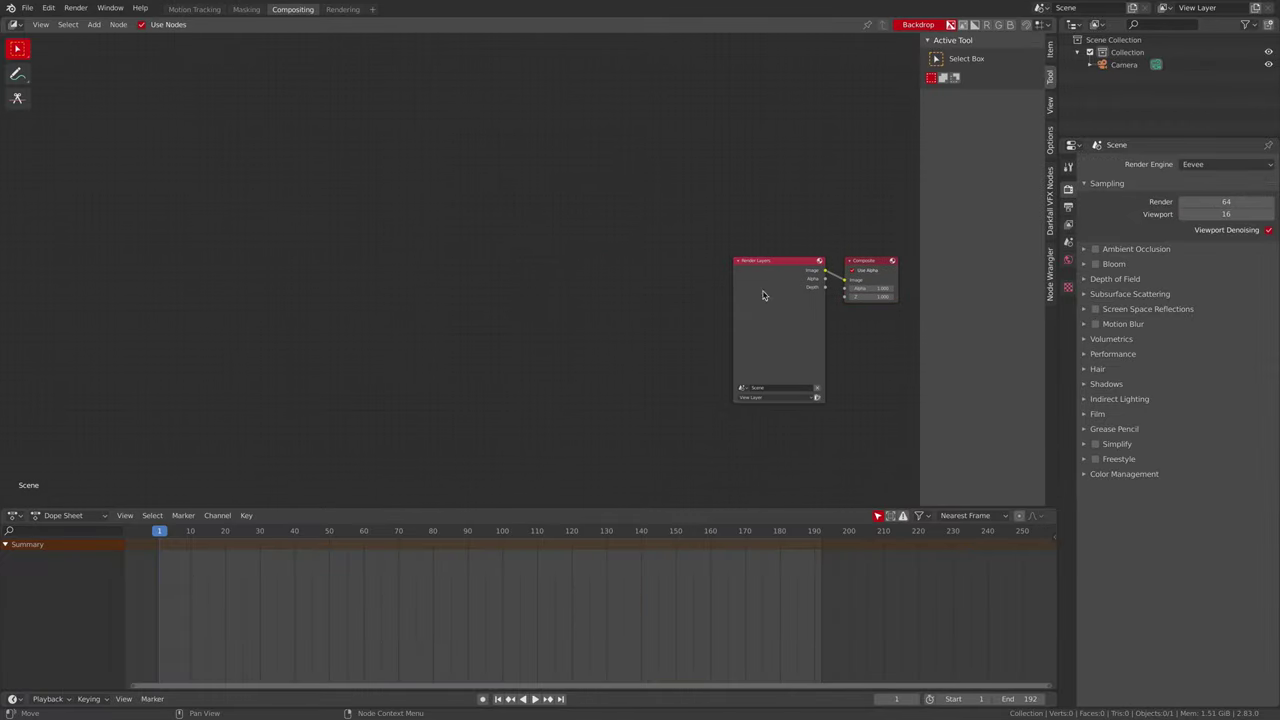
left_click_drag(763, 294, 225, 278)
middle_click_drag(342, 342, 311, 322)
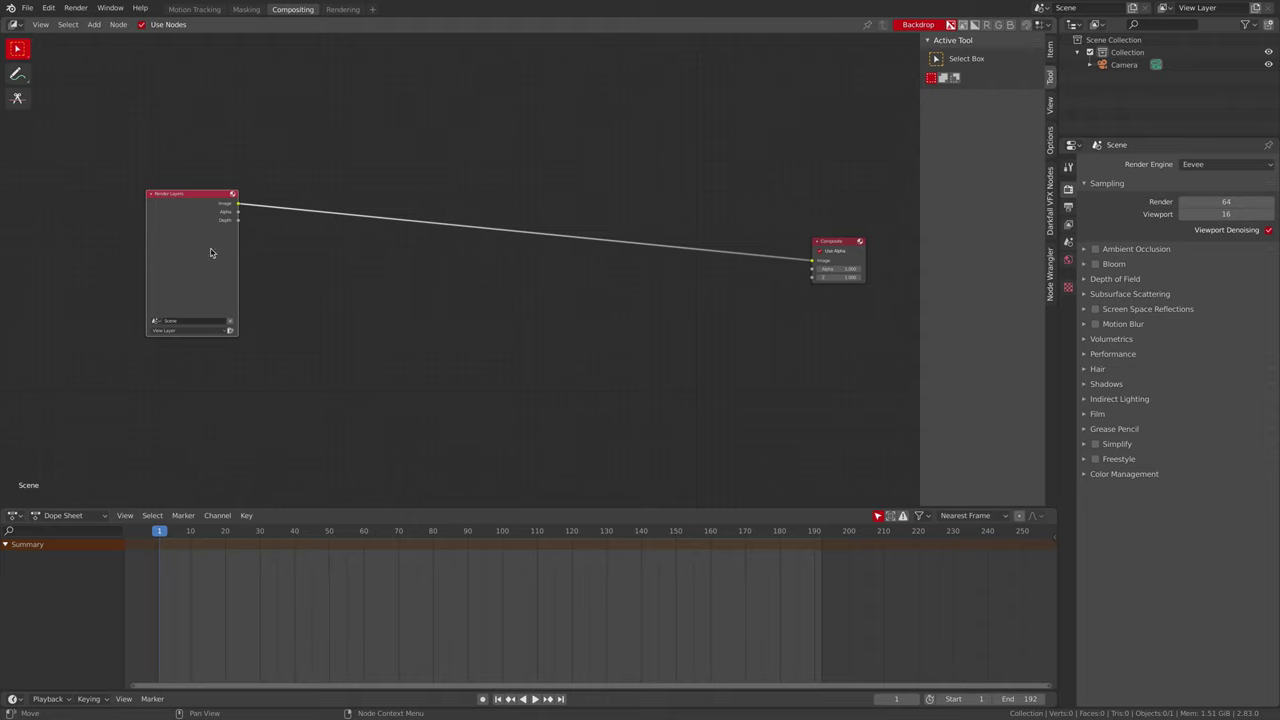
Switch the Render Layers node to a Movie Clip node and assign the clip MVI_6414.MP4 to it.
key("shift+a")
key("shift+s")
mouse_move(240, 236)
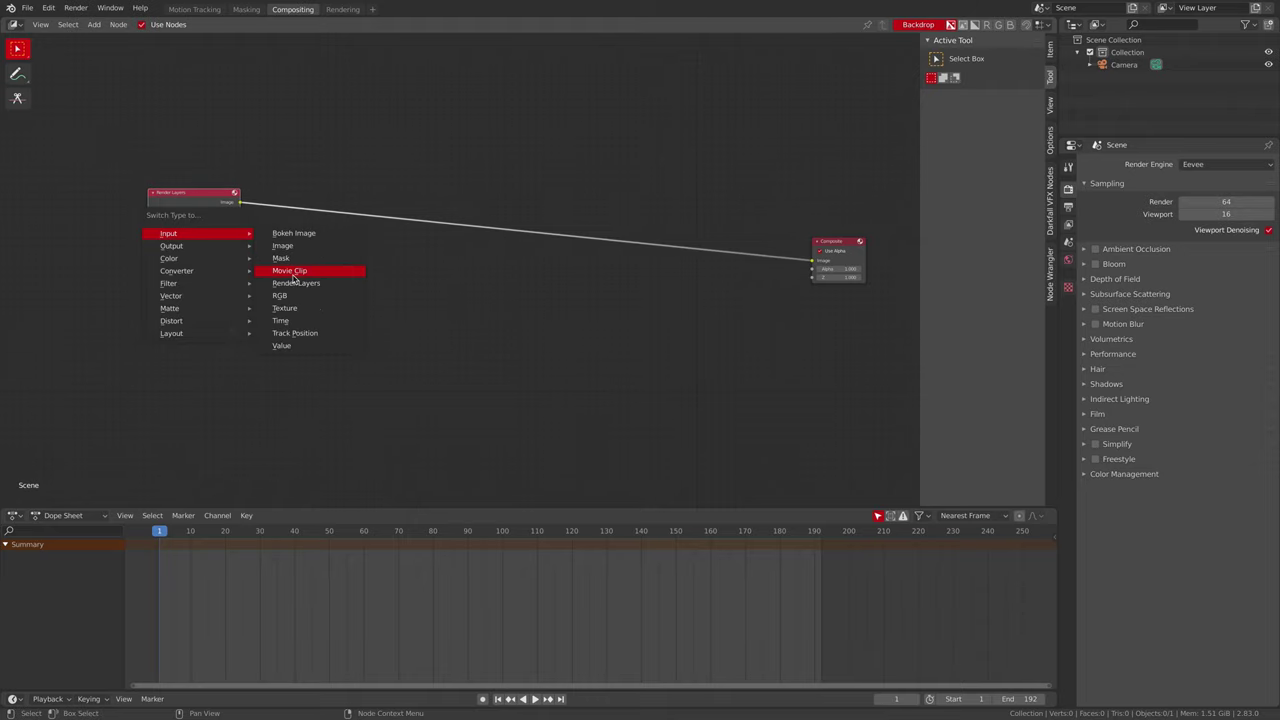
left_click(293, 278)
left_click(157, 305)
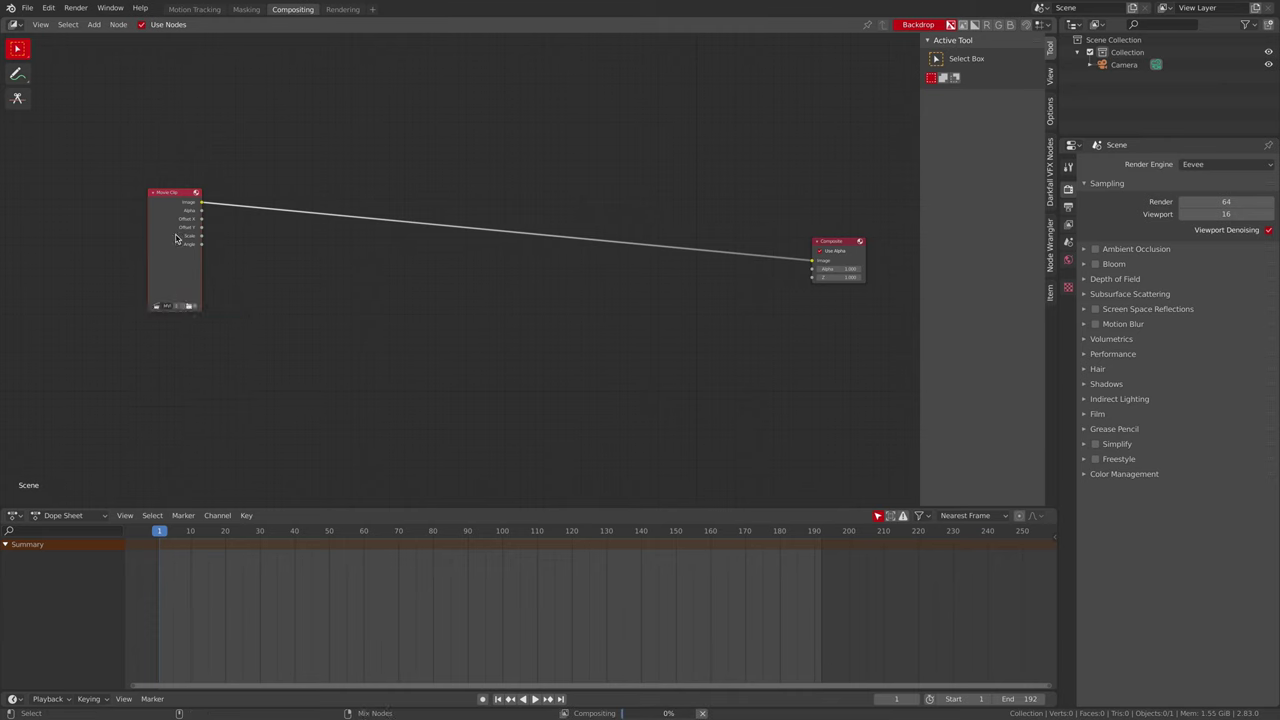
Preview the Movie Clip output through a Viewer node and place that node just below the Composite node.
key("Home")
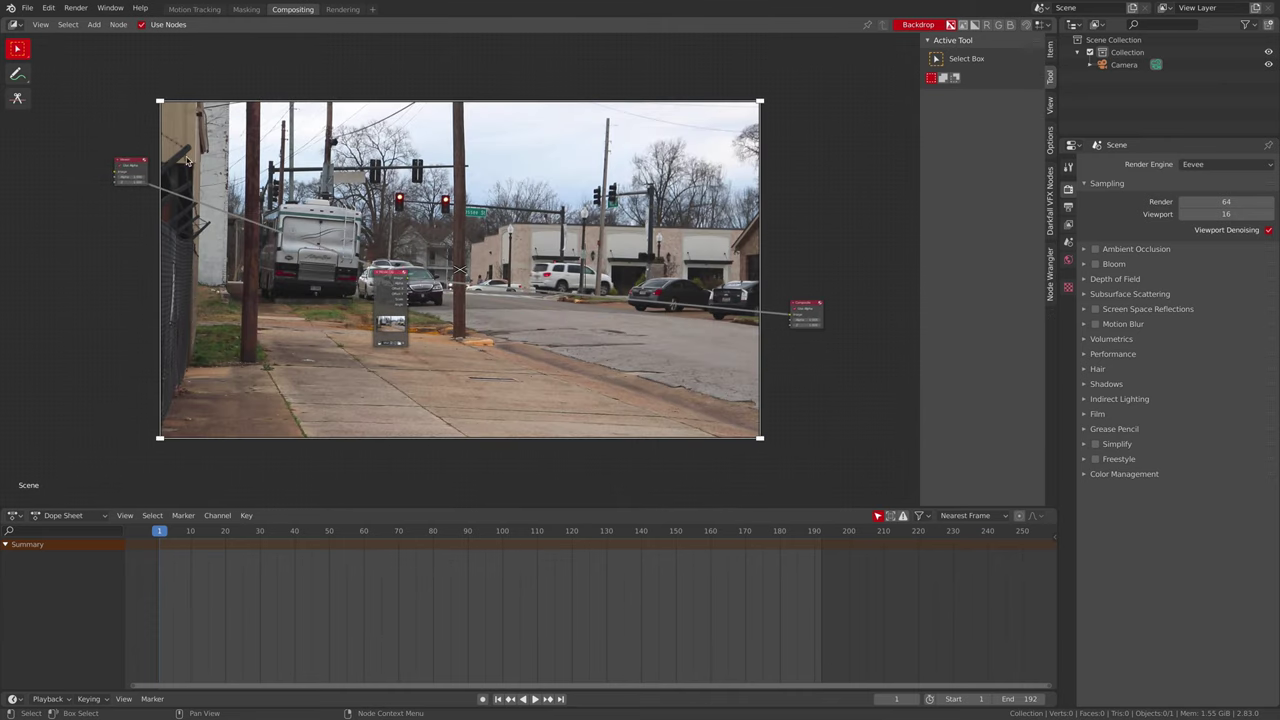
left_click_drag(77, 106, 160, 180)
key("g")
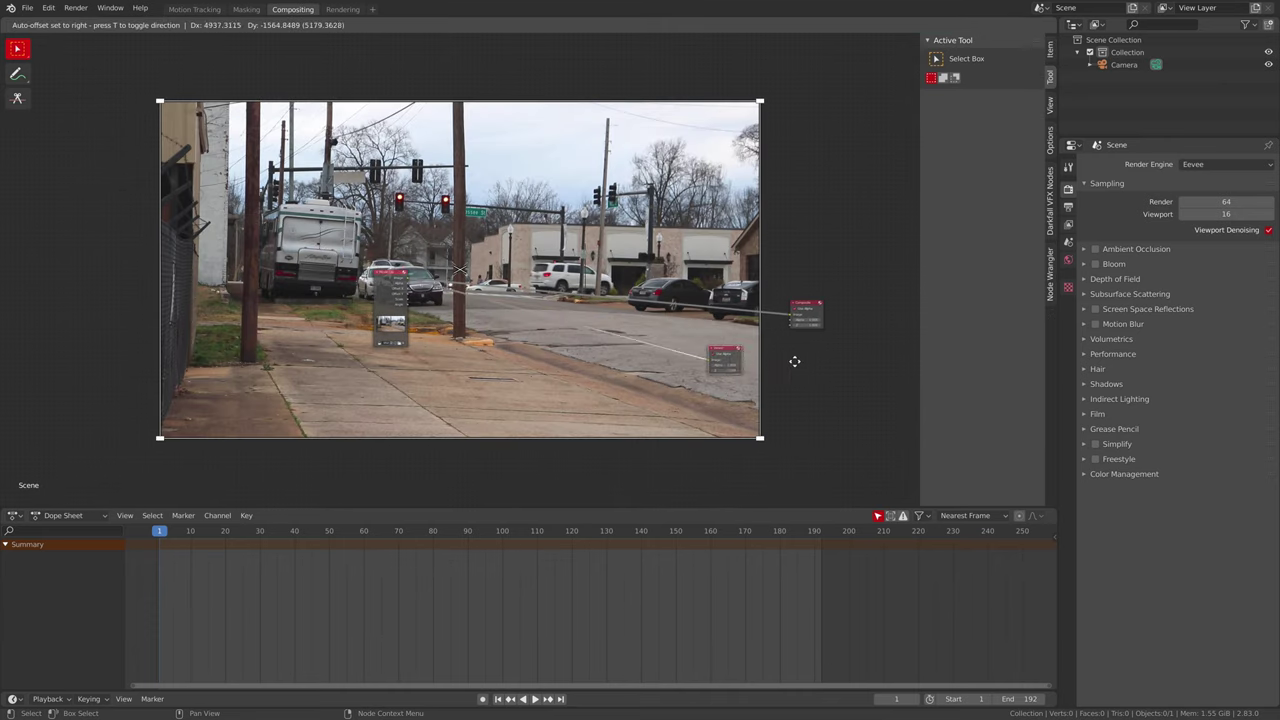
left_click(794, 361)
scroll(535, 283, "up", 3)
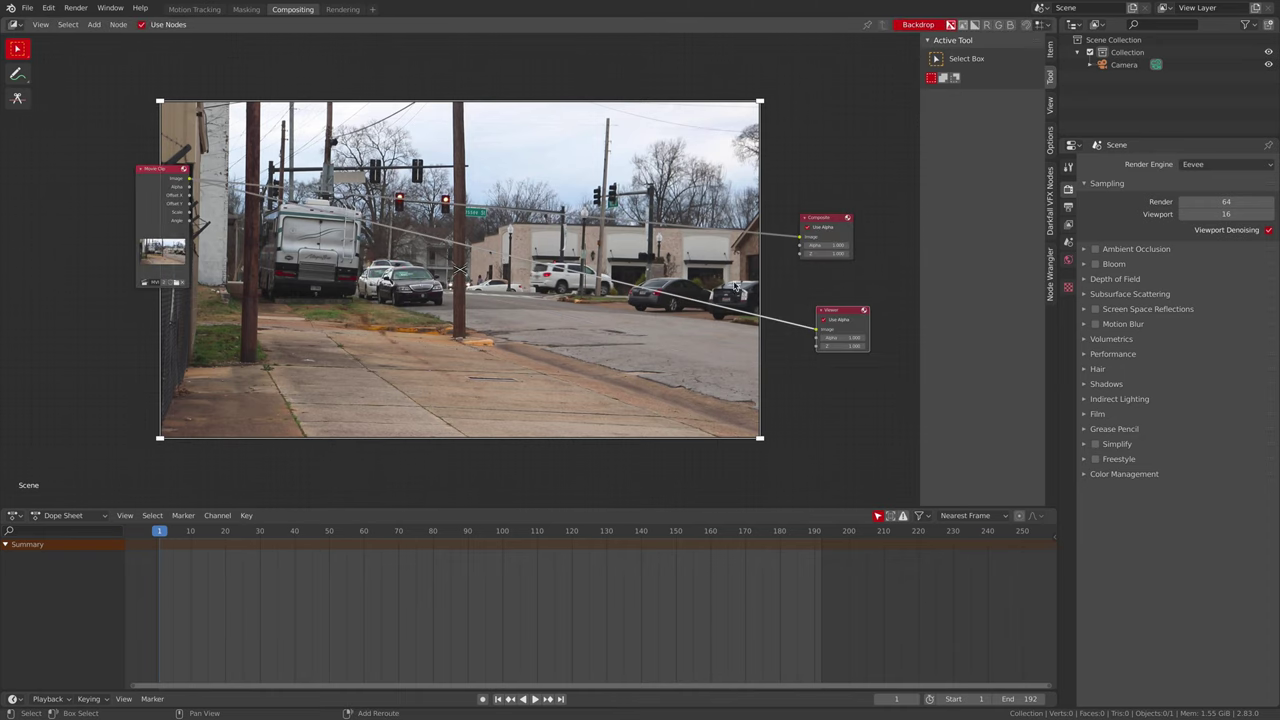
Add a reroute on the Viewer link, connect it to the Composite Image input, and place it just before both output nodes.
right_click_drag(735, 287, 729, 348, "shift")
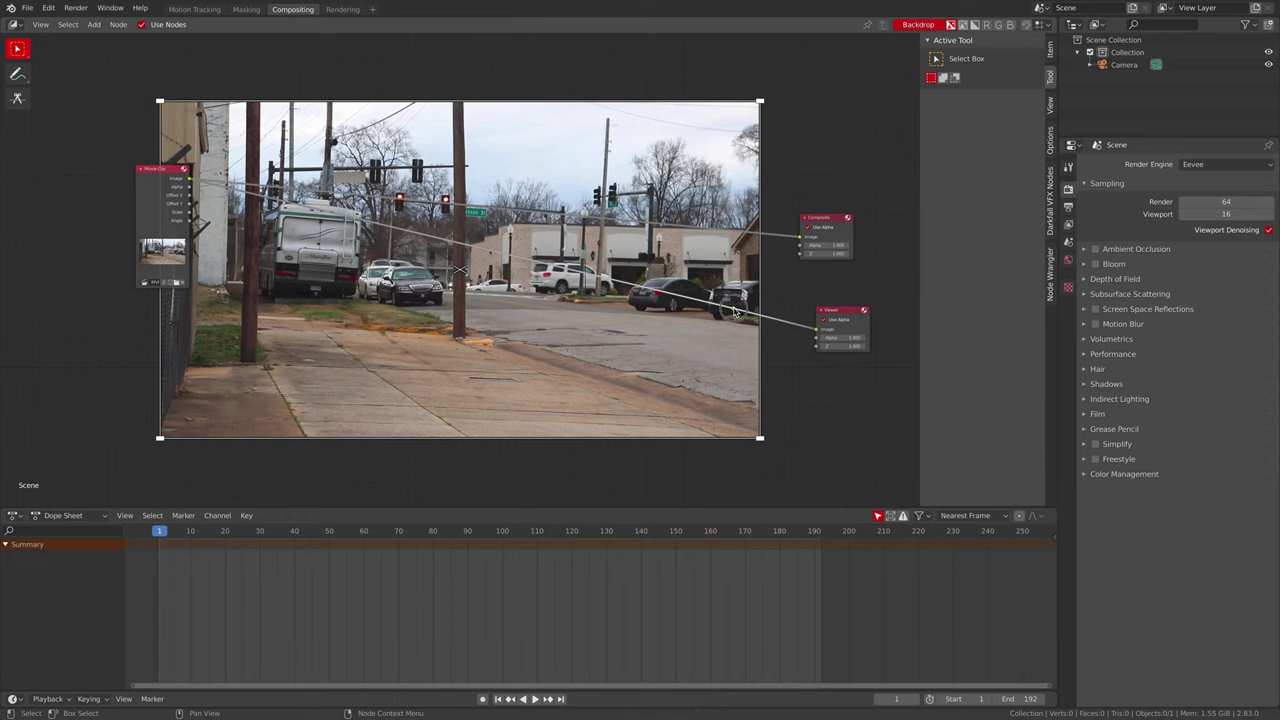
left_click_drag(734, 312, 801, 238)
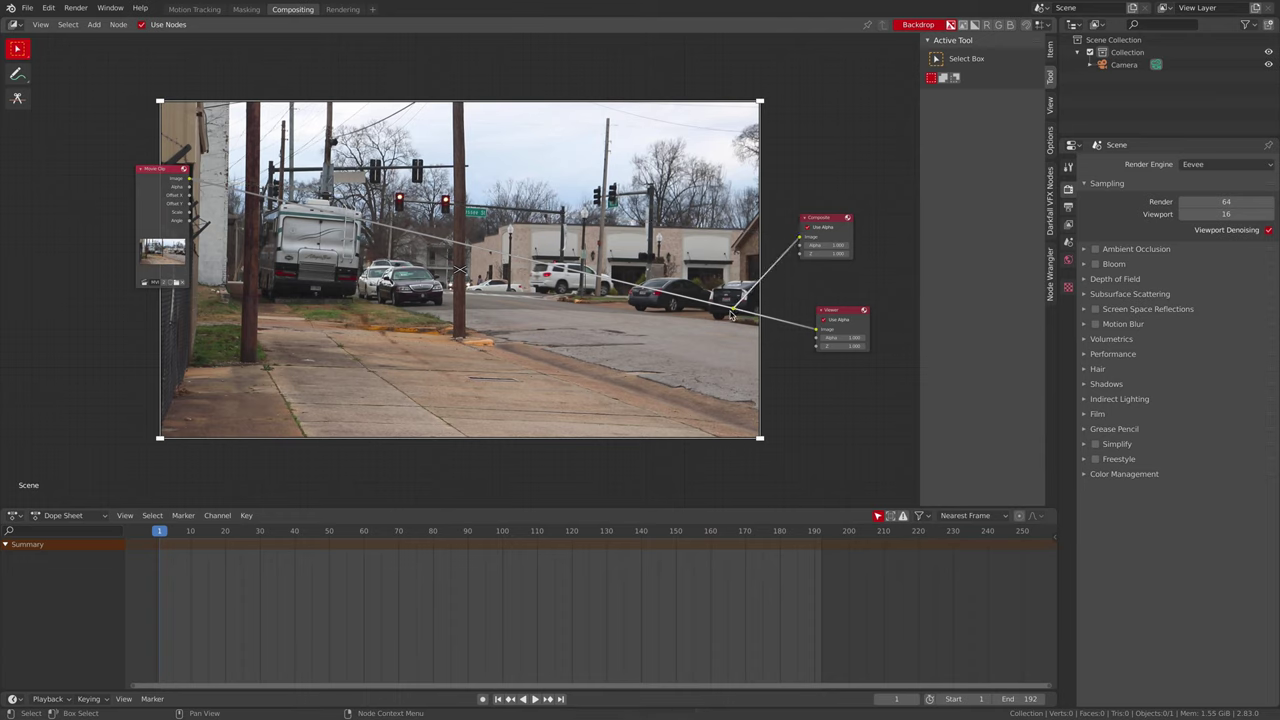
left_click_drag(731, 315, 757, 293)
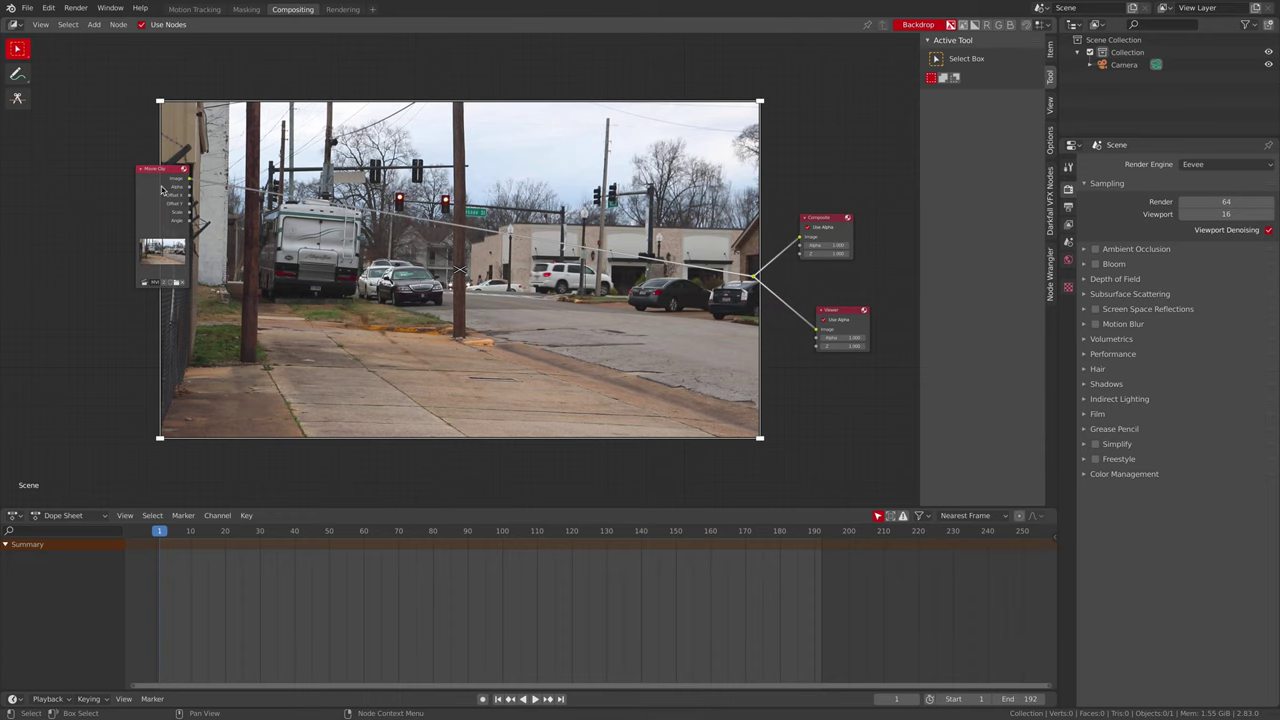
Insert a Stabilize 2D node after the Movie Clip node and assign the clip MVI_6414.MP4 to it.
left_click_drag(162, 190, 100, 245)
key("shift+a")
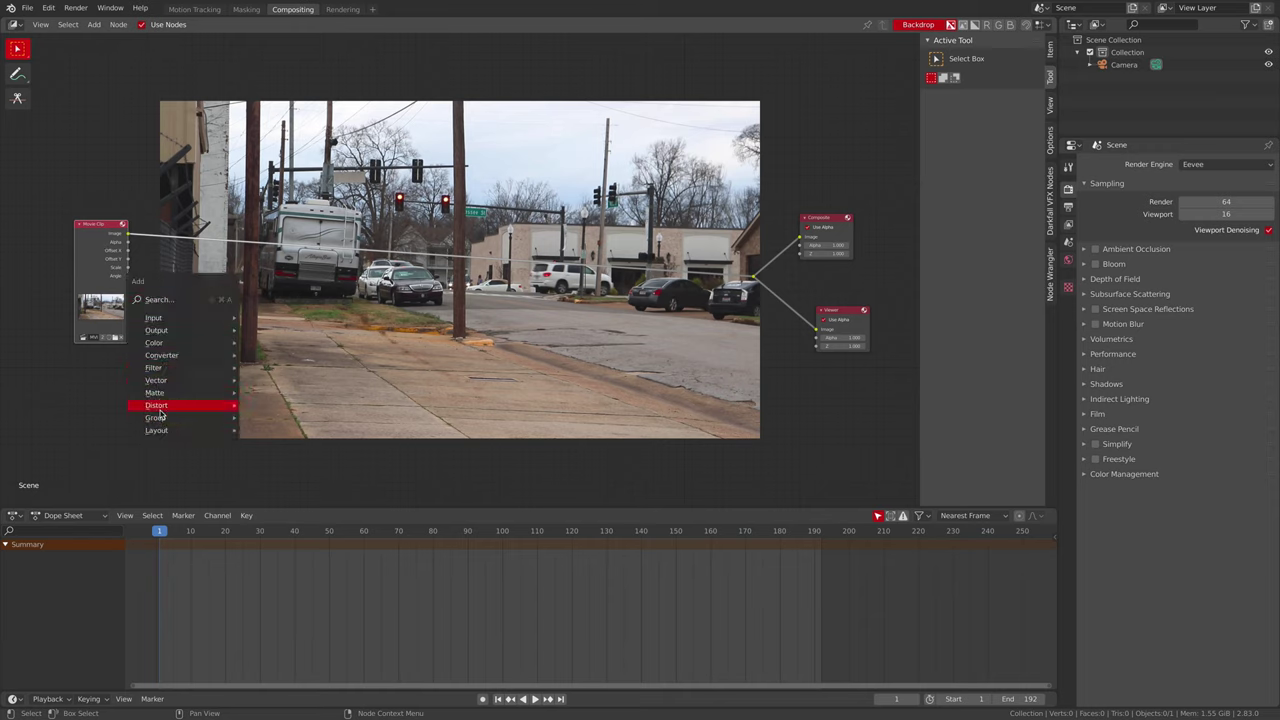
mouse_move(165, 409)
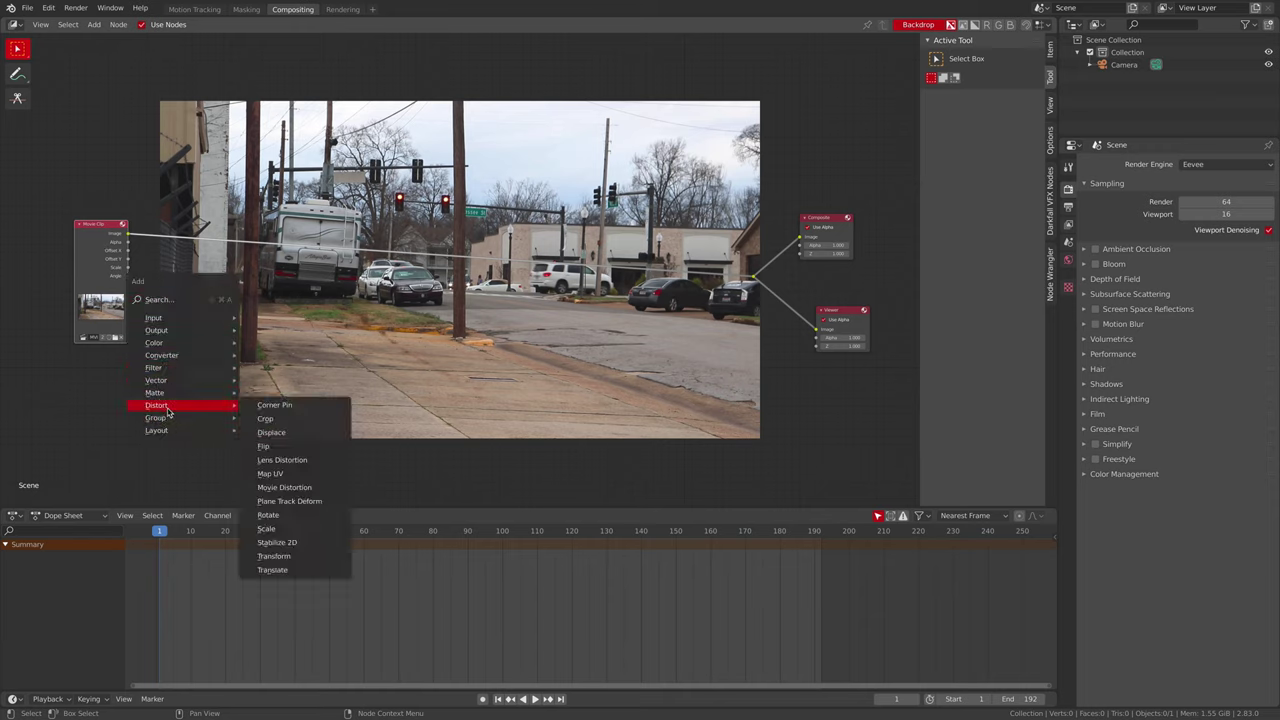
left_click(282, 543)
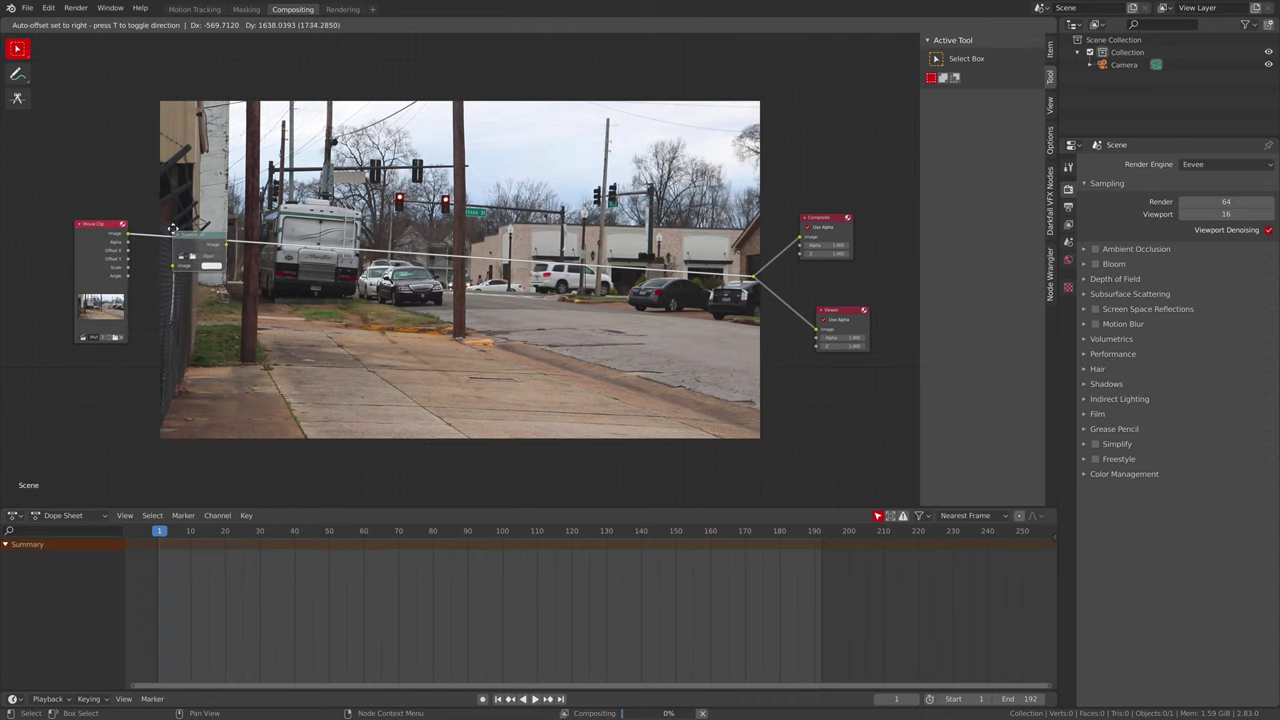
left_click(188, 241)
left_click(185, 242)
left_click(193, 256)
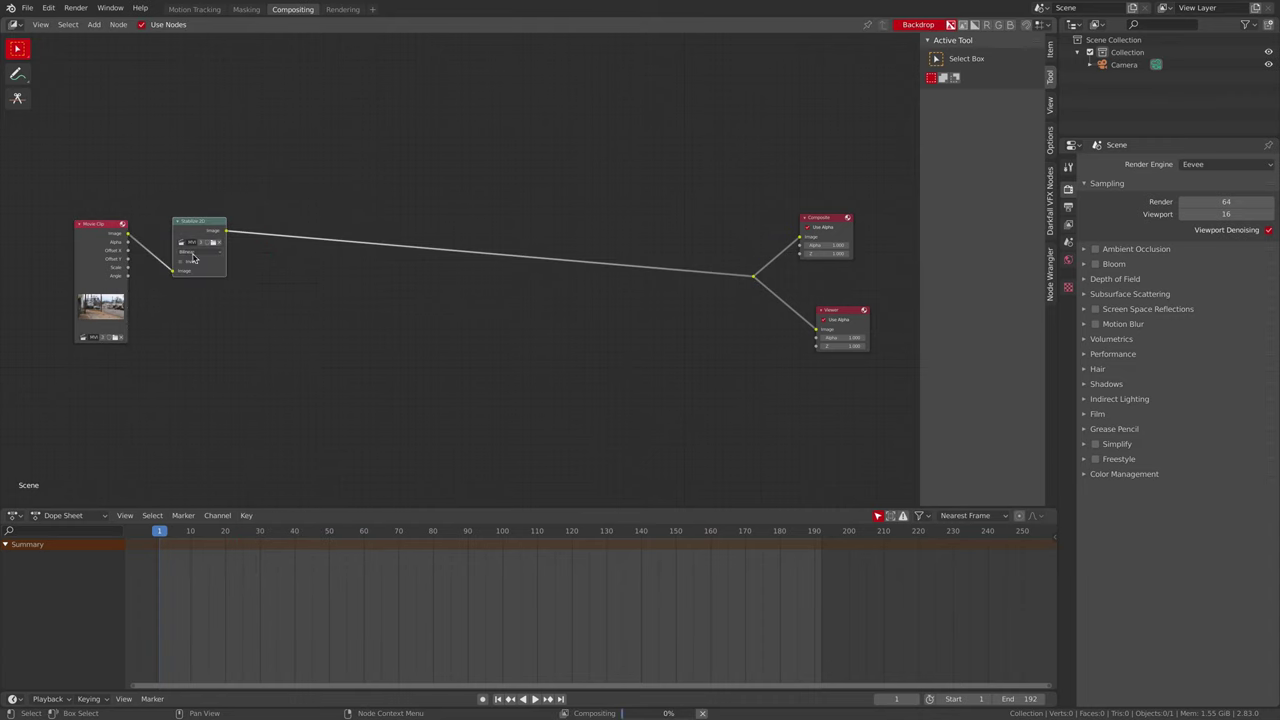
Play part of the stabilized composite and place the Stabilize 2D node right beside the Movie Clip node.
left_click_drag(196, 215, 224, 259)
key("space")
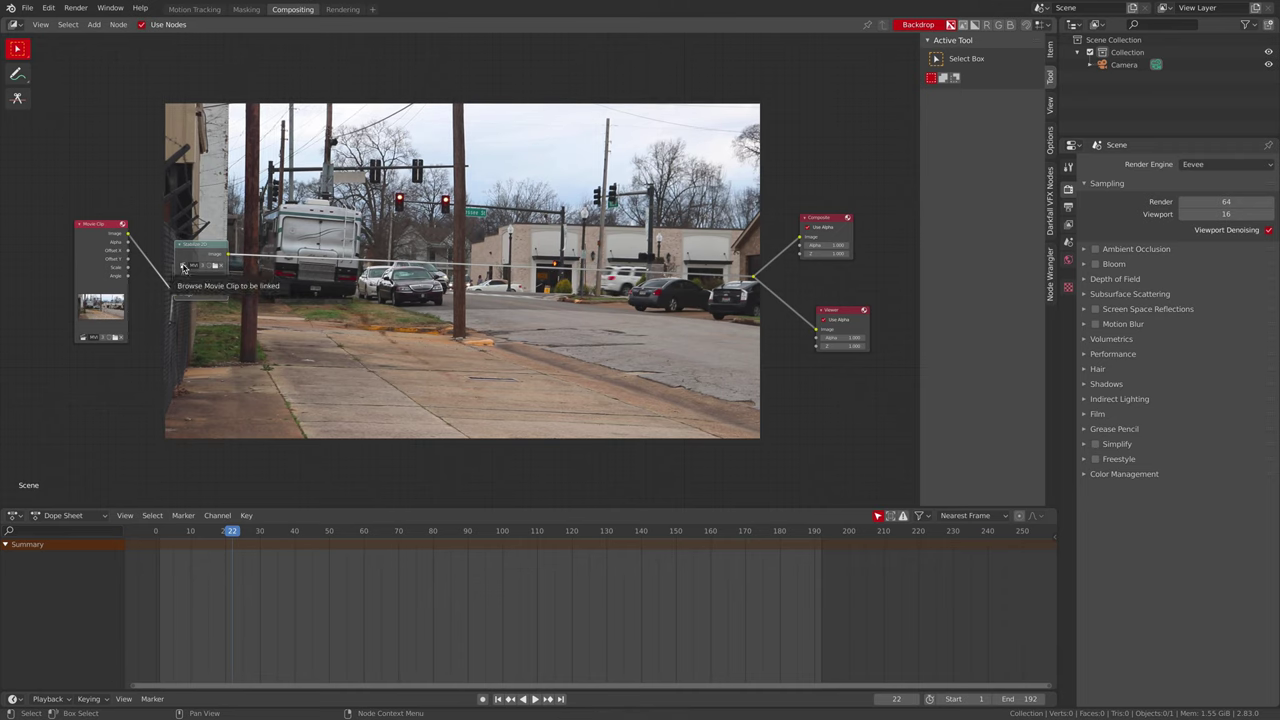
left_click_drag(200, 244, 167, 224)
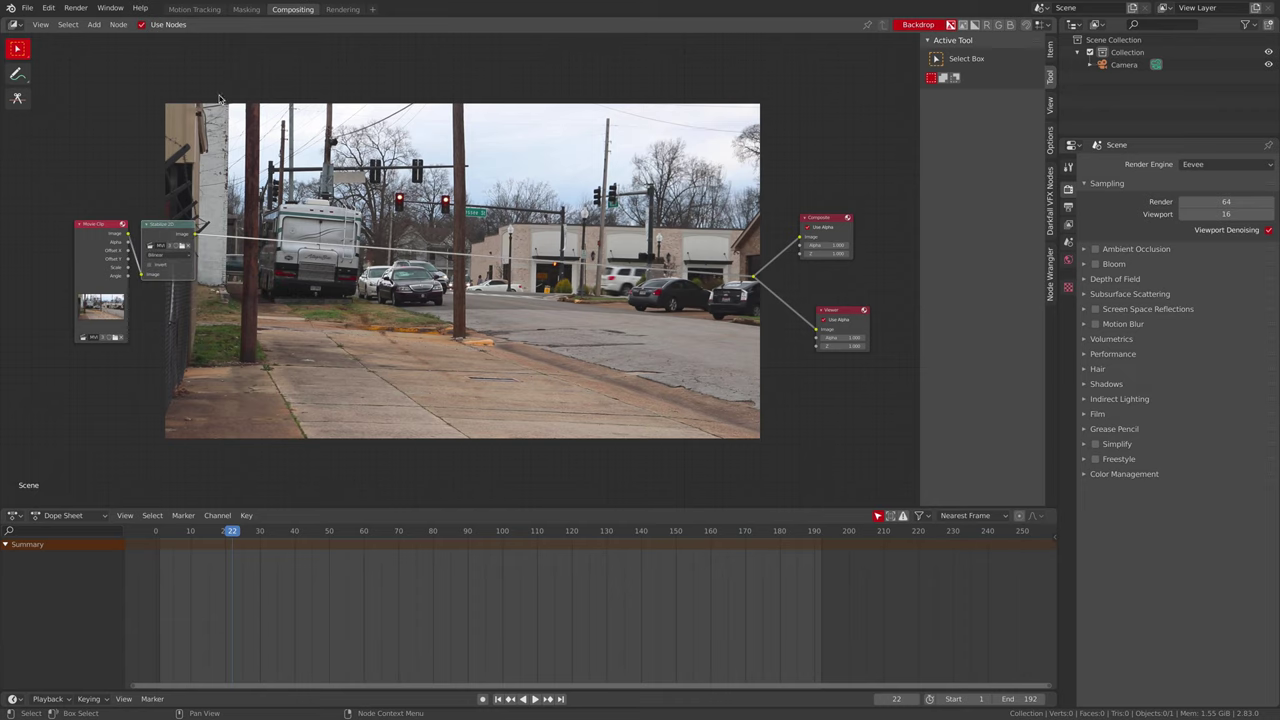
Insert a Scale node from the Distort category on the link after the Stabilize 2D node.
key("shift+a")
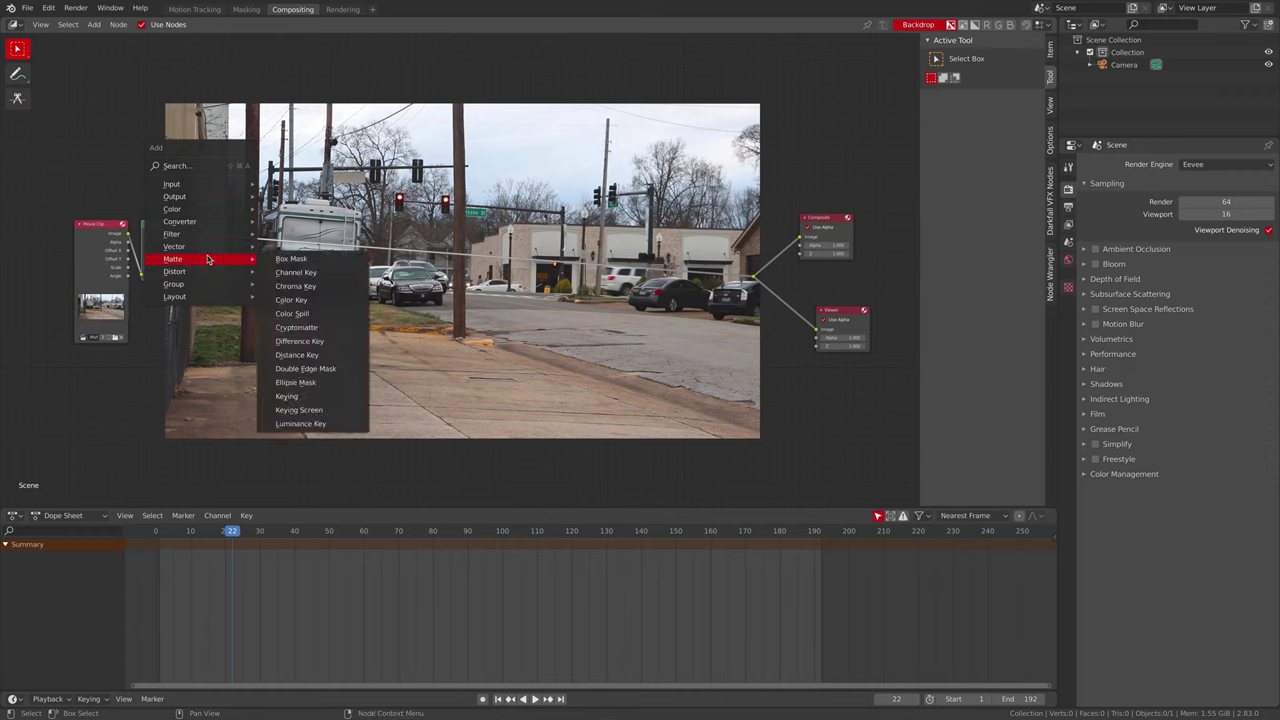
mouse_move(205, 245)
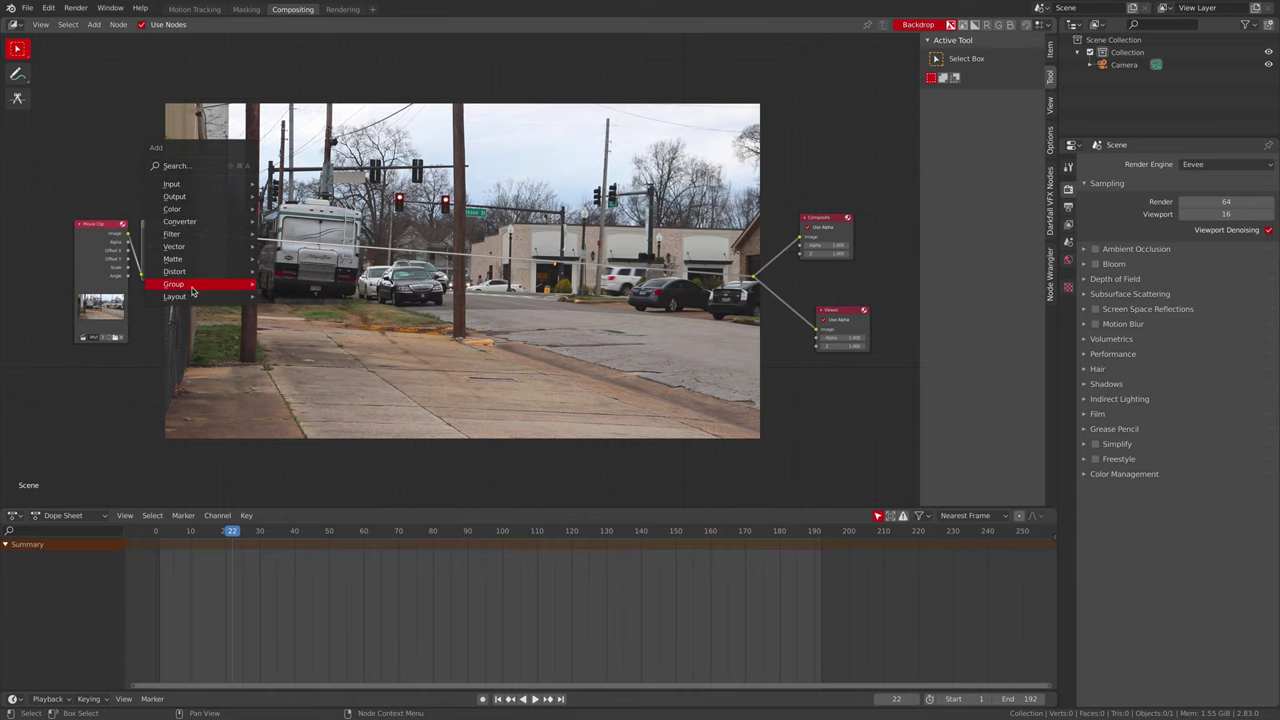
mouse_move(182, 274)
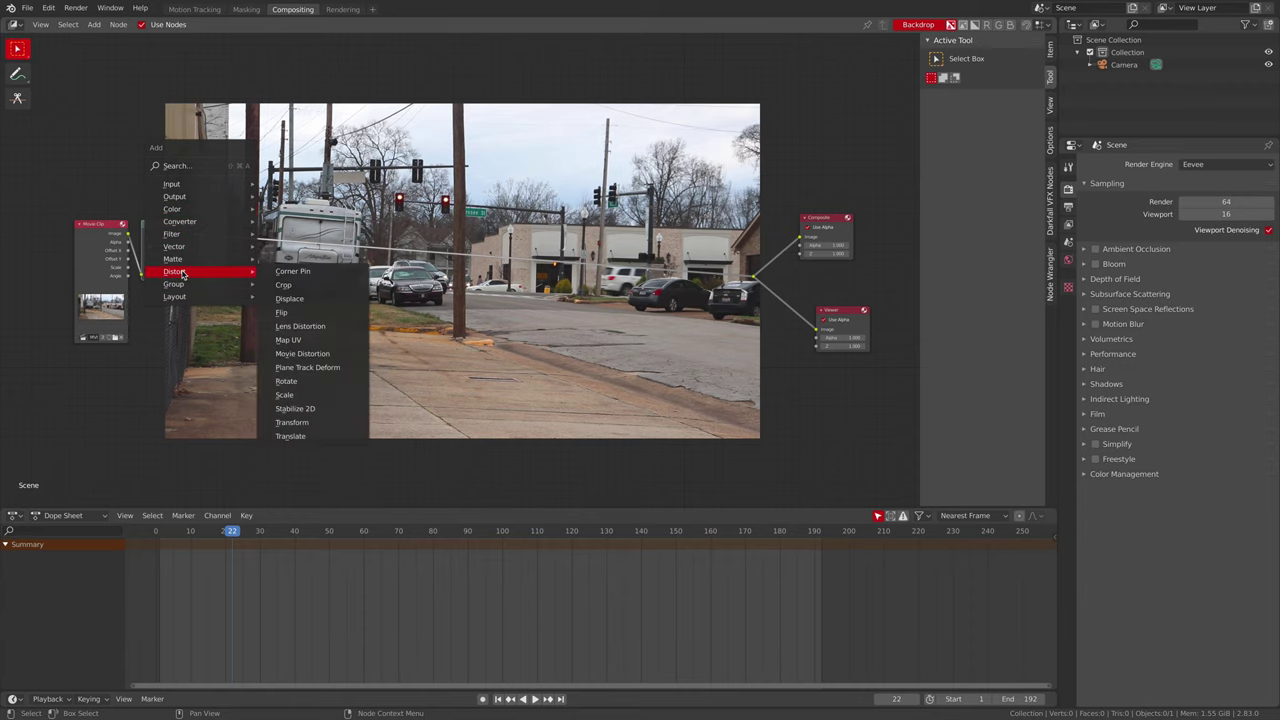
left_click(288, 395)
left_click(243, 214)
Set the Scale node's X and Y factors to 1.1.
scroll(250, 250, "up", 2)
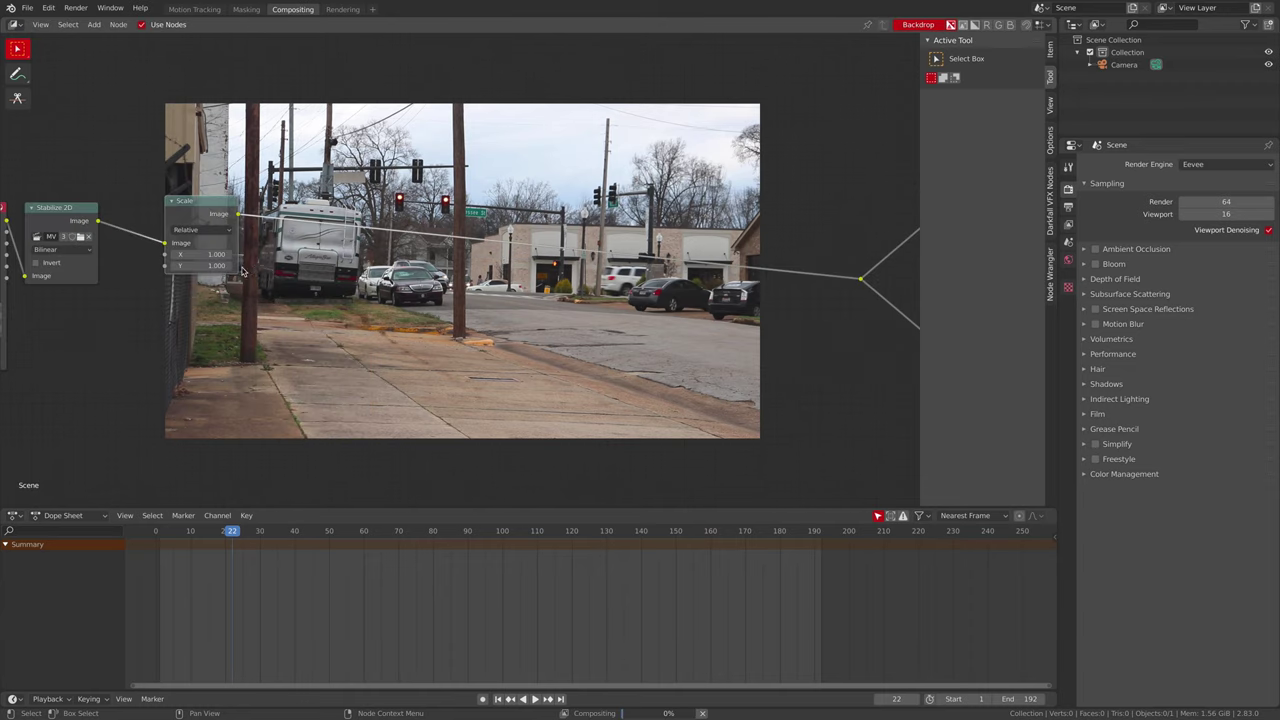
middle_click_drag(264, 268, 324, 271)
left_click(324, 271)
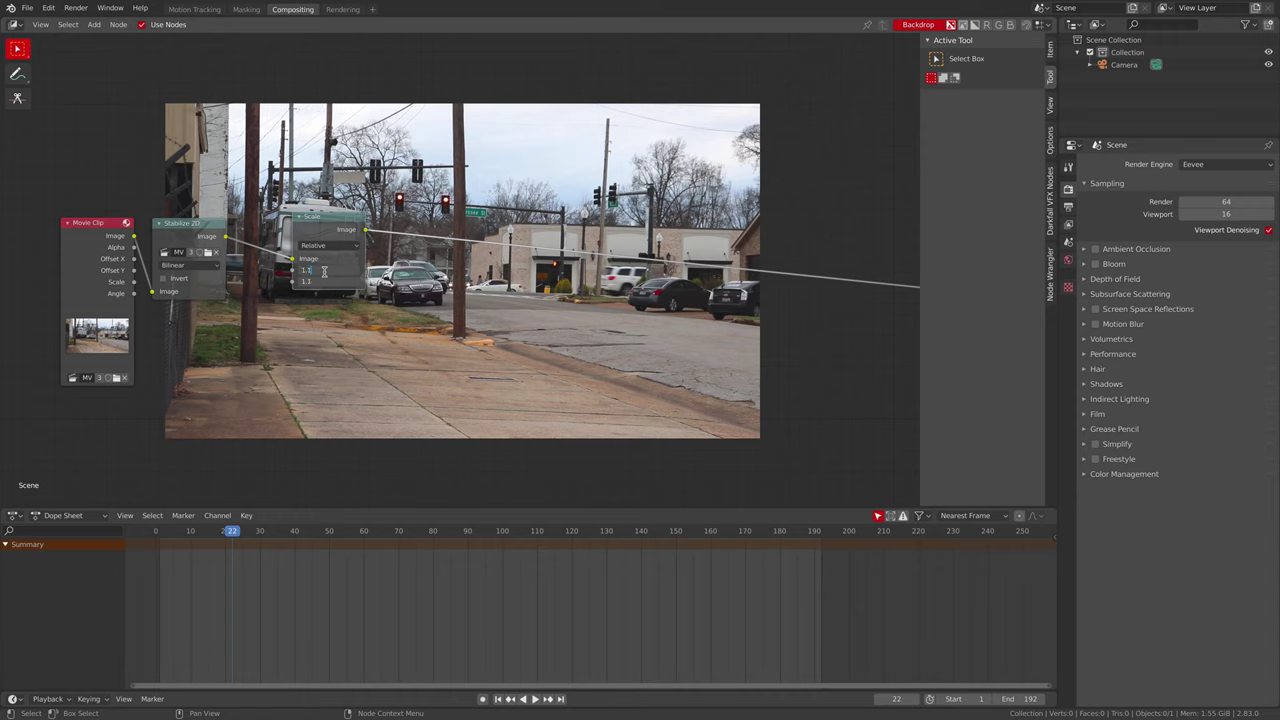
type("1.1")
key("Return")
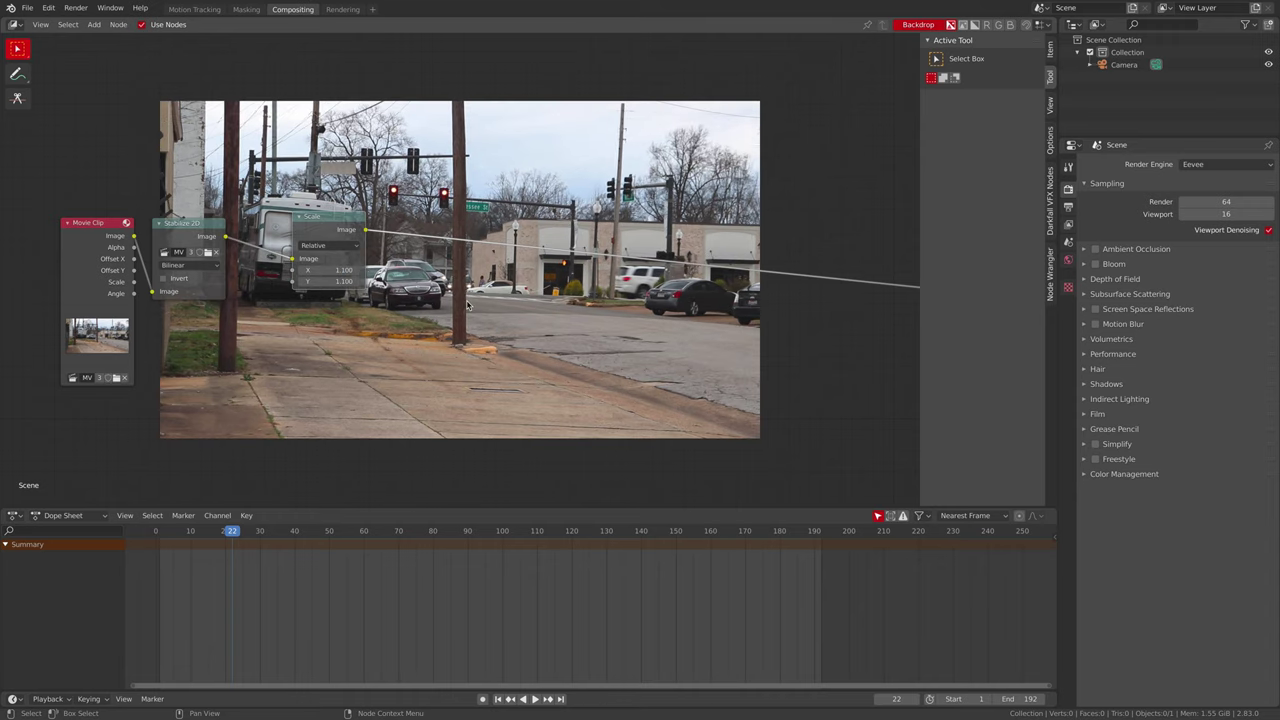
Set the Scale node's X and Y factors to 1.05, play the composite from the first frame, and go to frame 30.
left_click(330, 268)
key("Return")
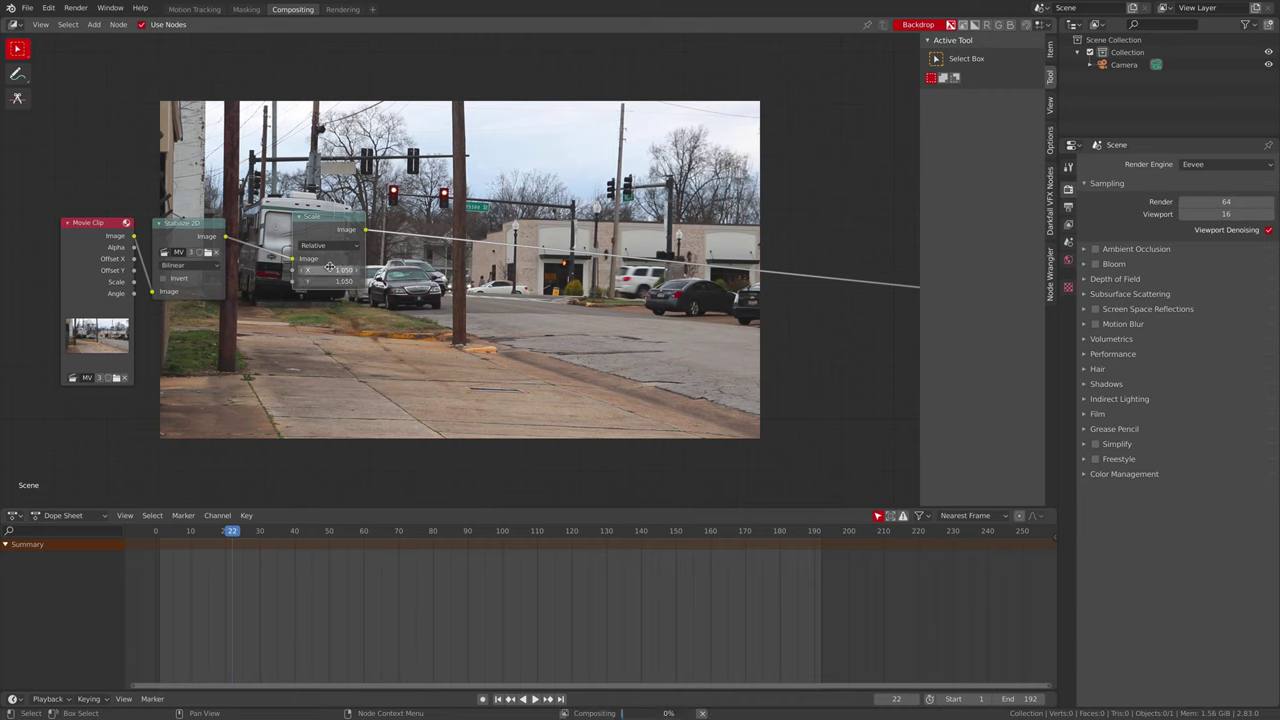
key("shift+Left")
key("space")
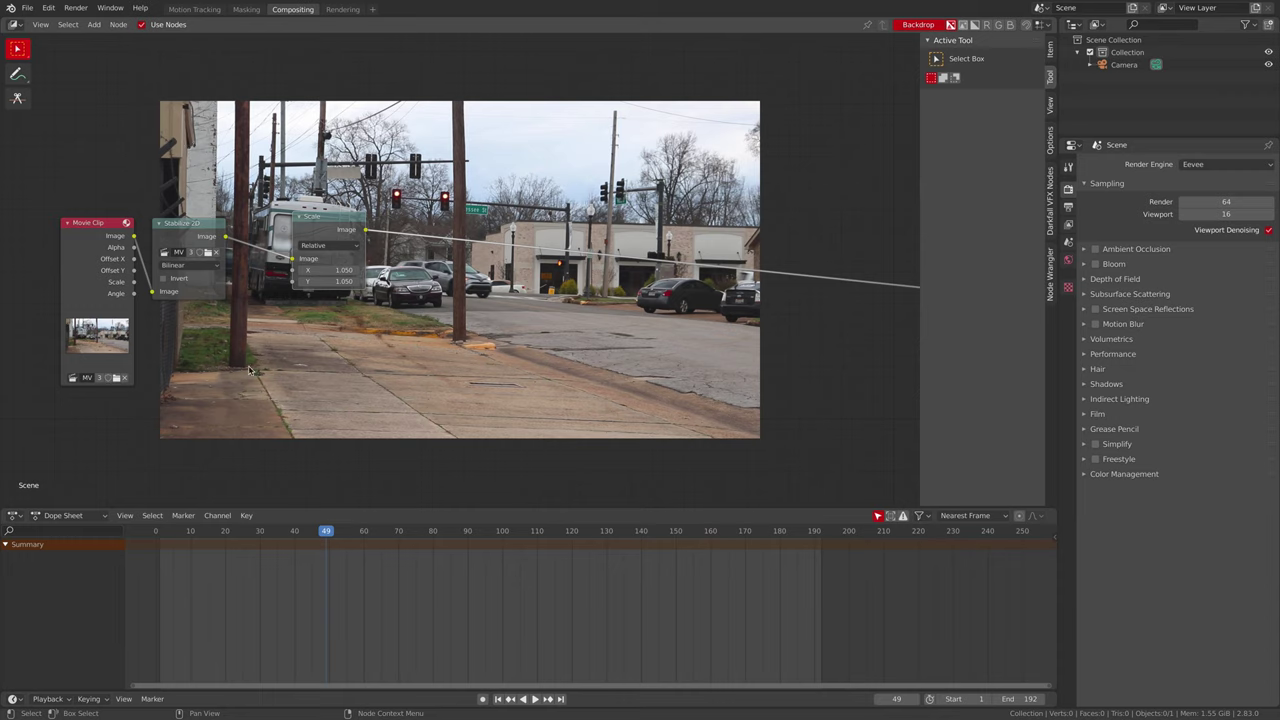
left_click(260, 530)
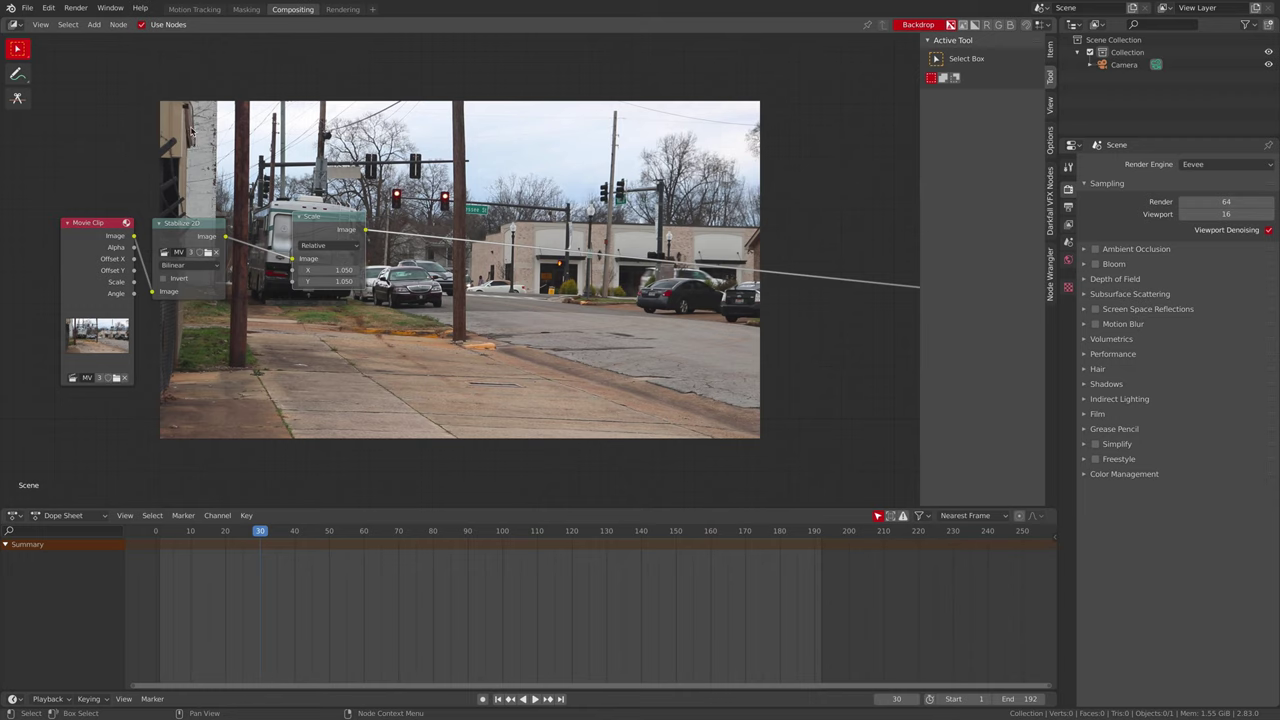
Move the reroute, Composite and Viewer nodes together closer to the Scale node to make the node tree compact.
scroll(267, 218, "down", 3)
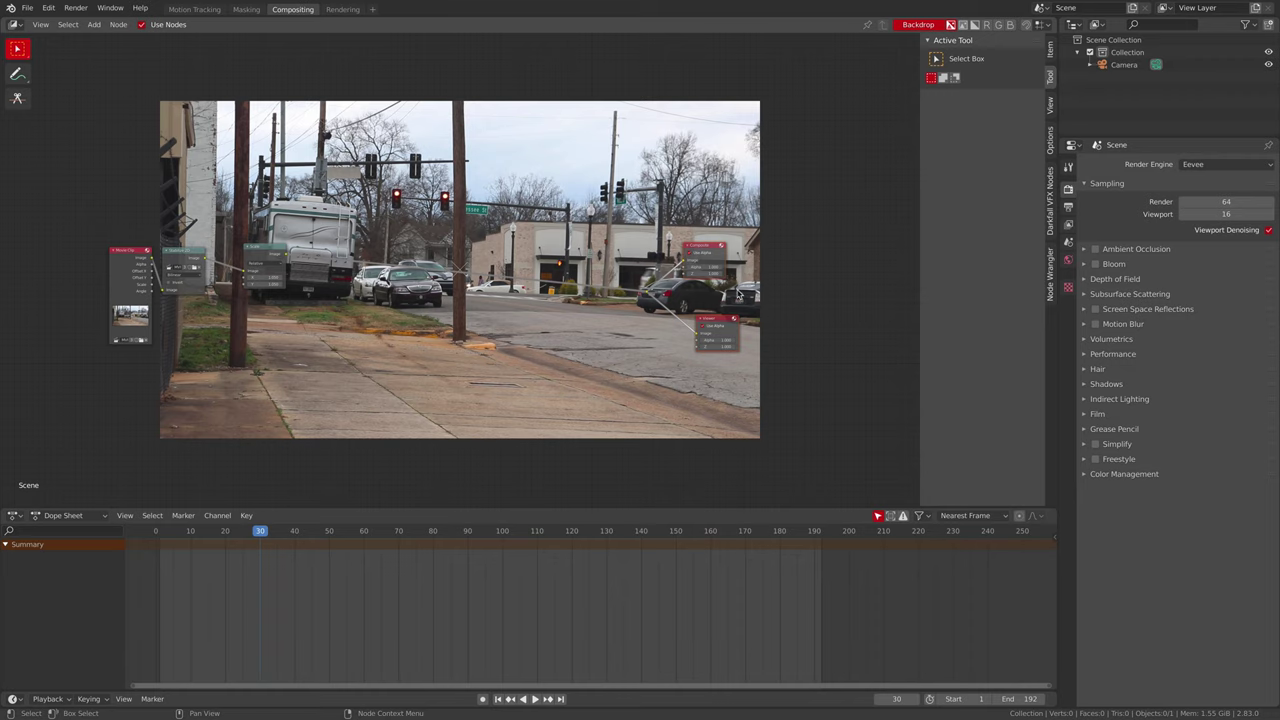
key("g")
left_click(763, 301)
key("c")
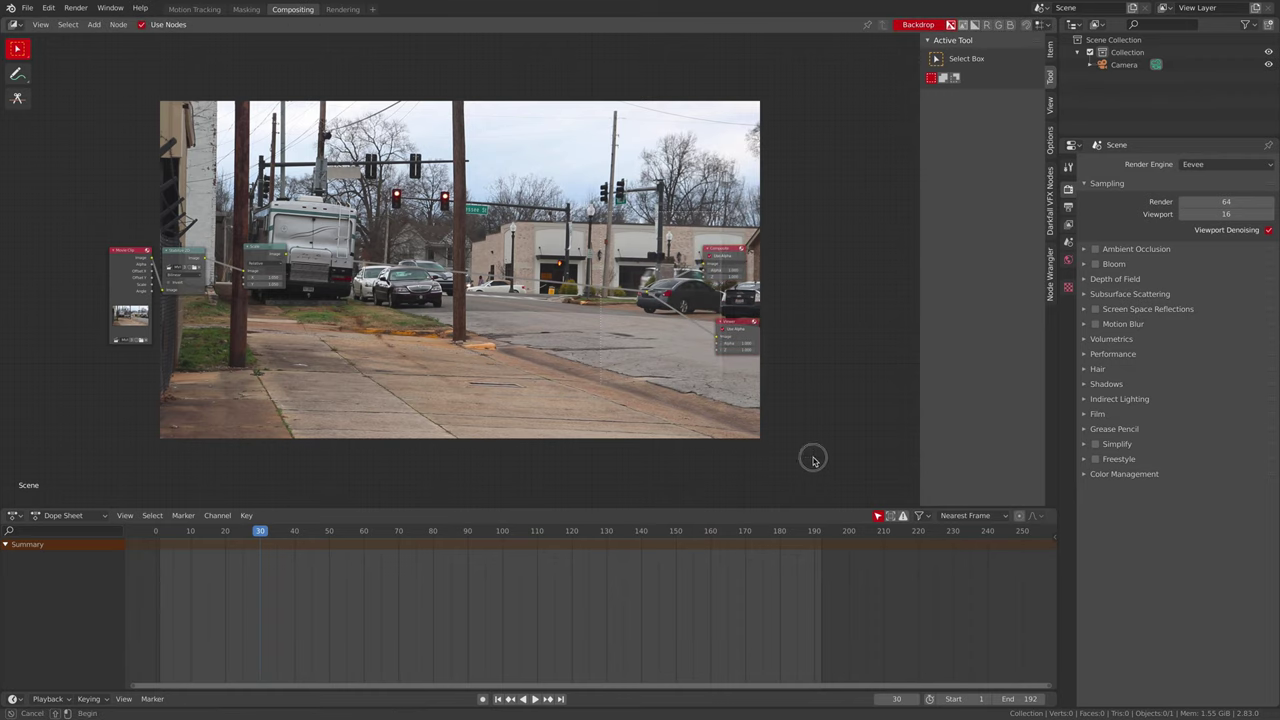
key("g")
left_click(548, 455)
middle_click_drag(410, 398, 575, 398)
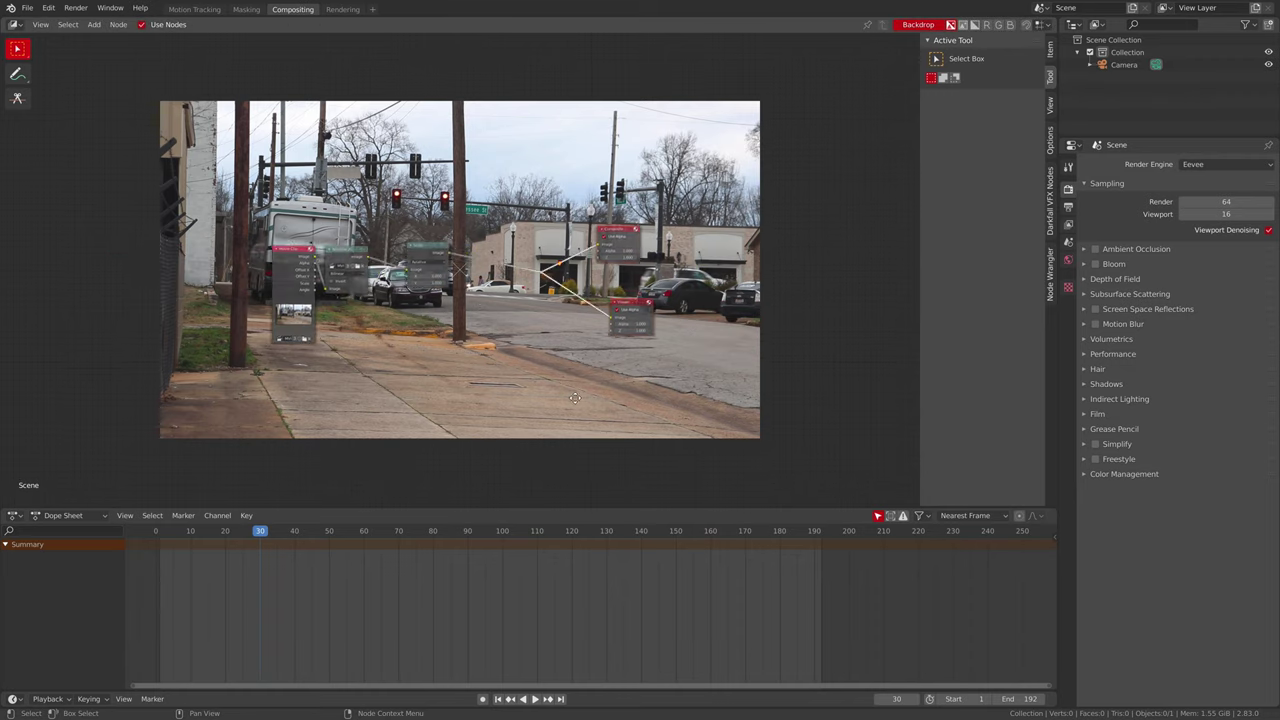
scroll(575, 398, "up", 3)
Set the render output file format to FFmpeg video and expand its Encoding settings.
left_click(1068, 207)
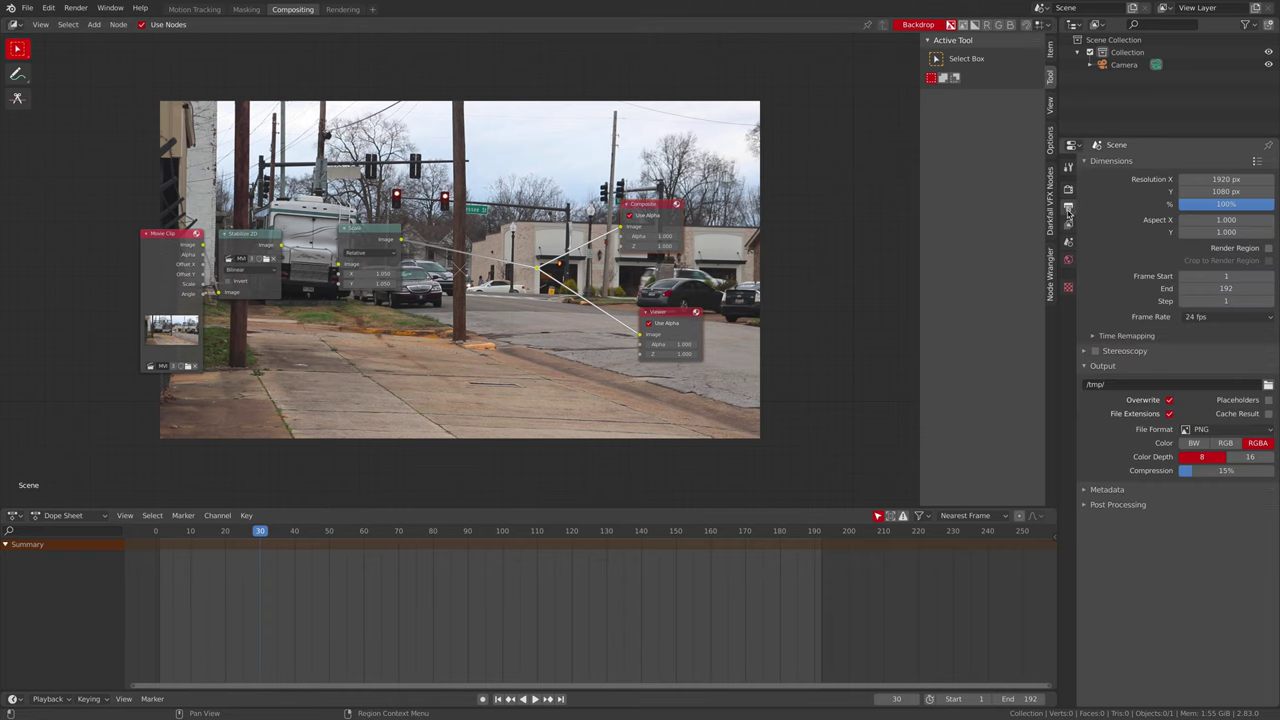
left_click(1232, 429)
left_click(1229, 508)
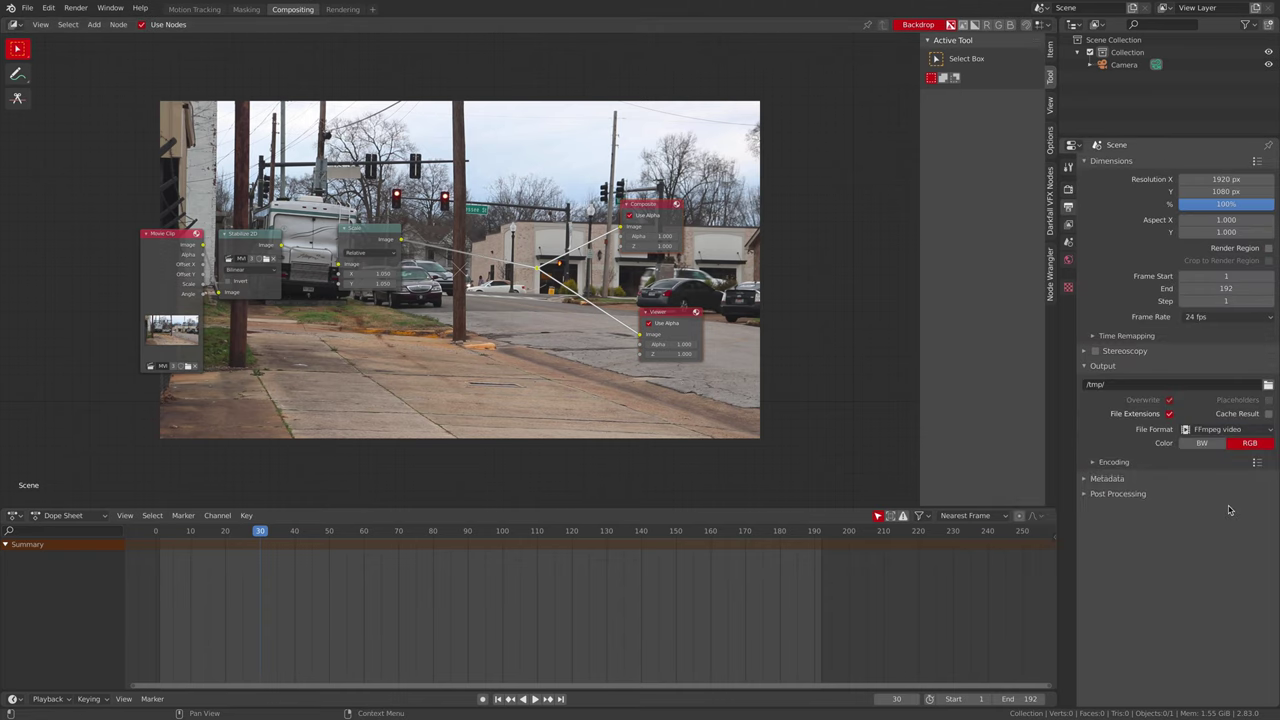
left_click(1228, 462)
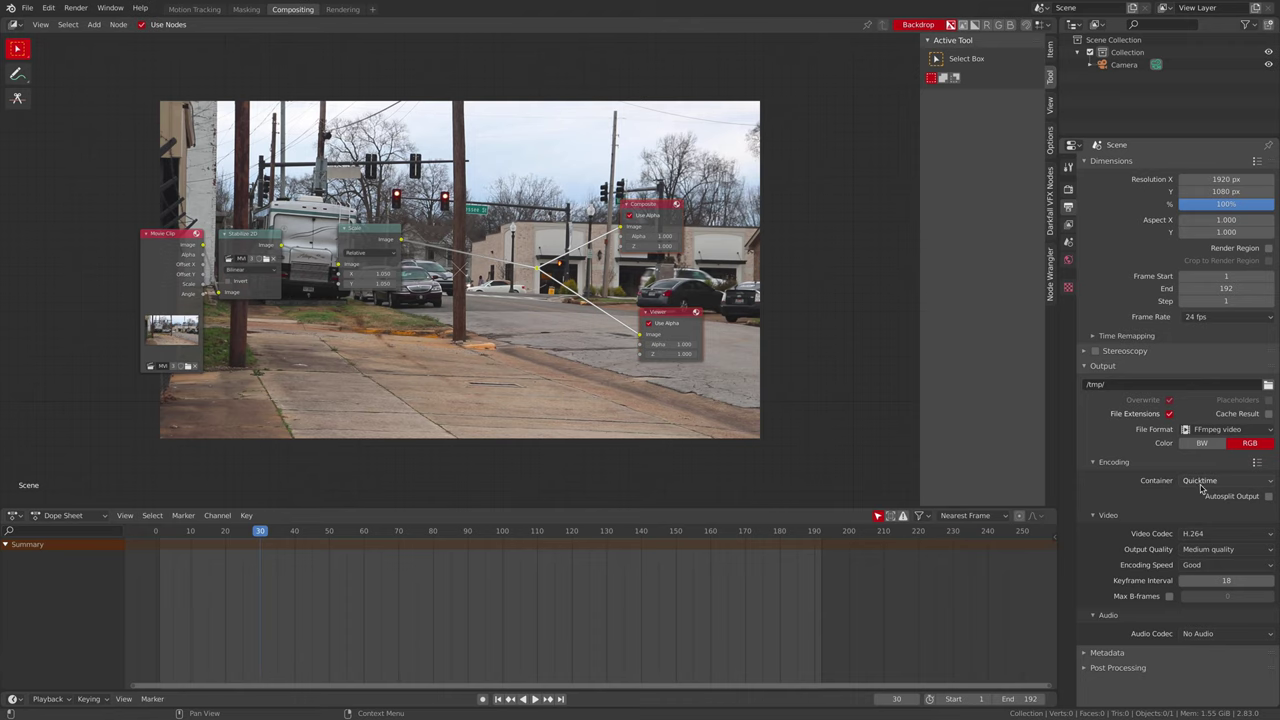
Examine the available video codecs and output quality options in the encoding settings without changing them.
left_click(1201, 536)
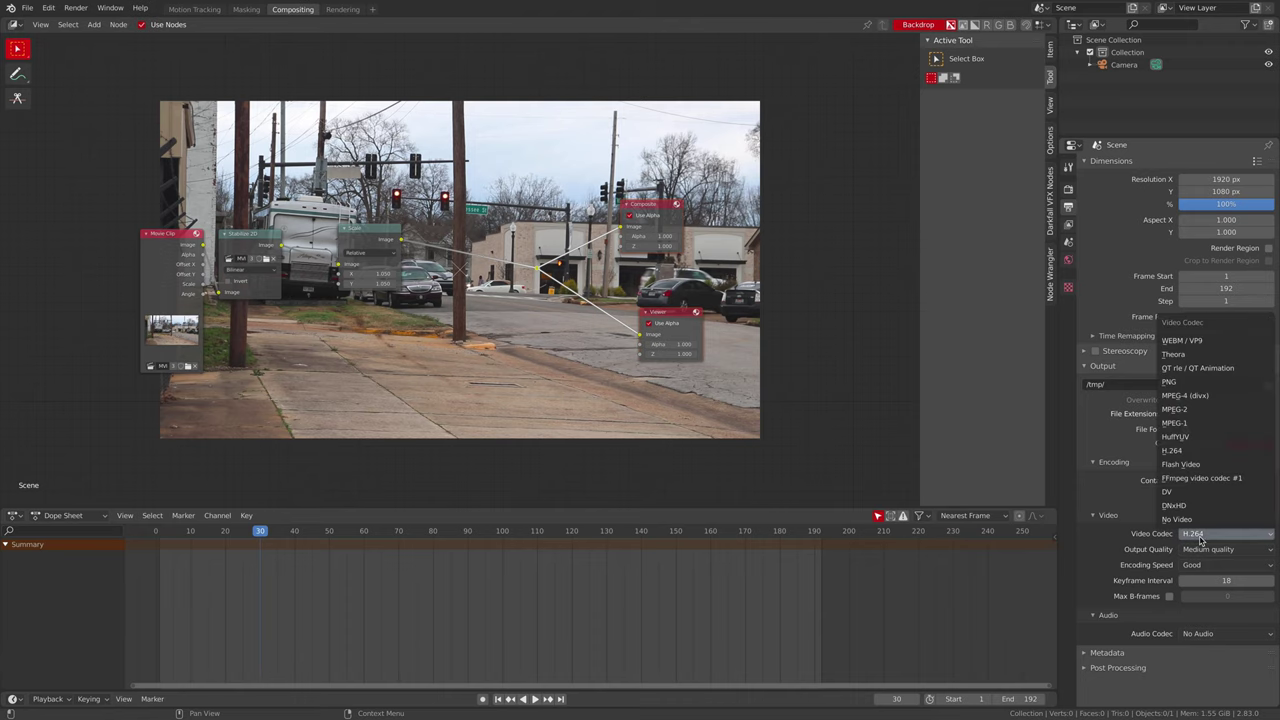
left_click(1201, 537)
left_click(1203, 550)
left_click(1203, 552)
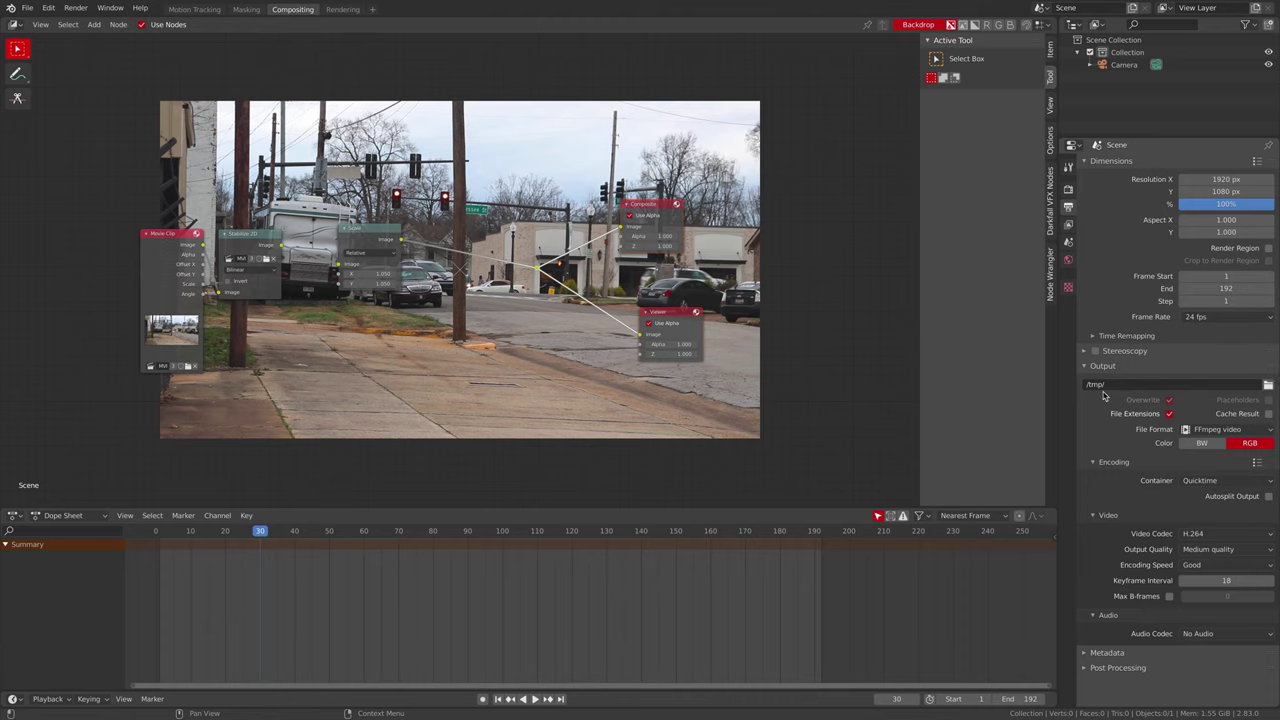
Render the stabilized composite as an animation.
left_click(76, 8)
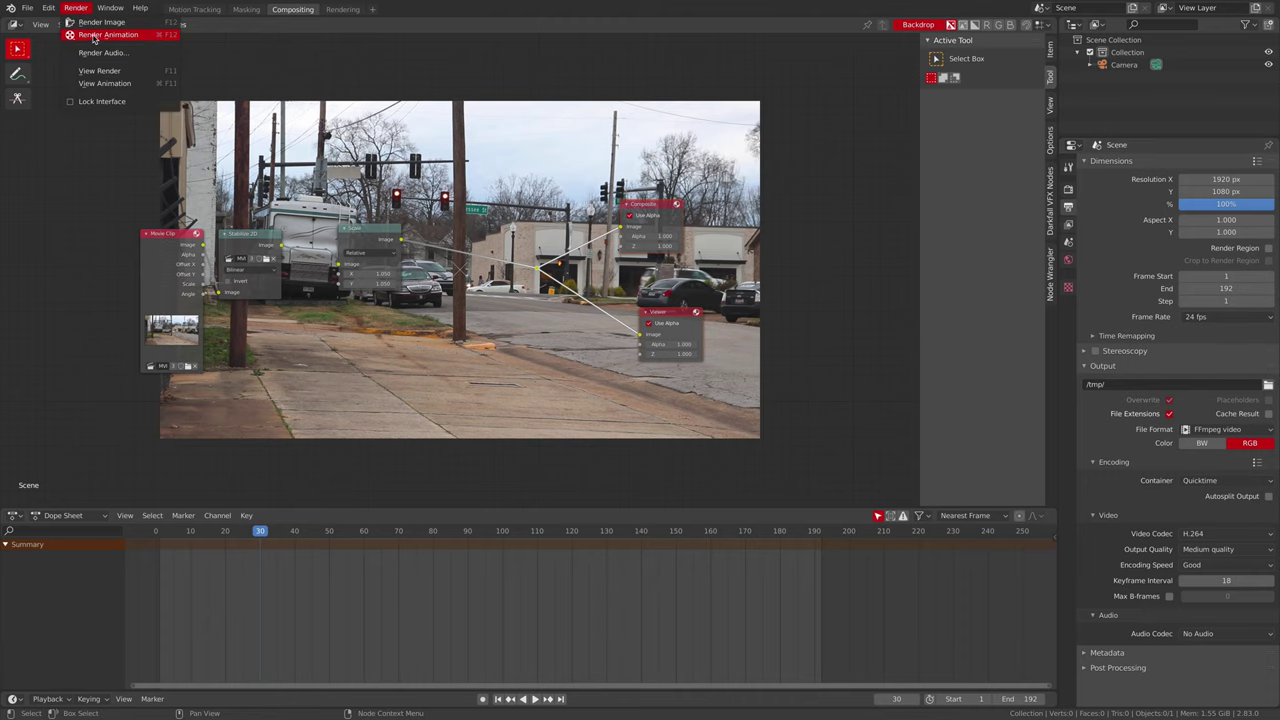